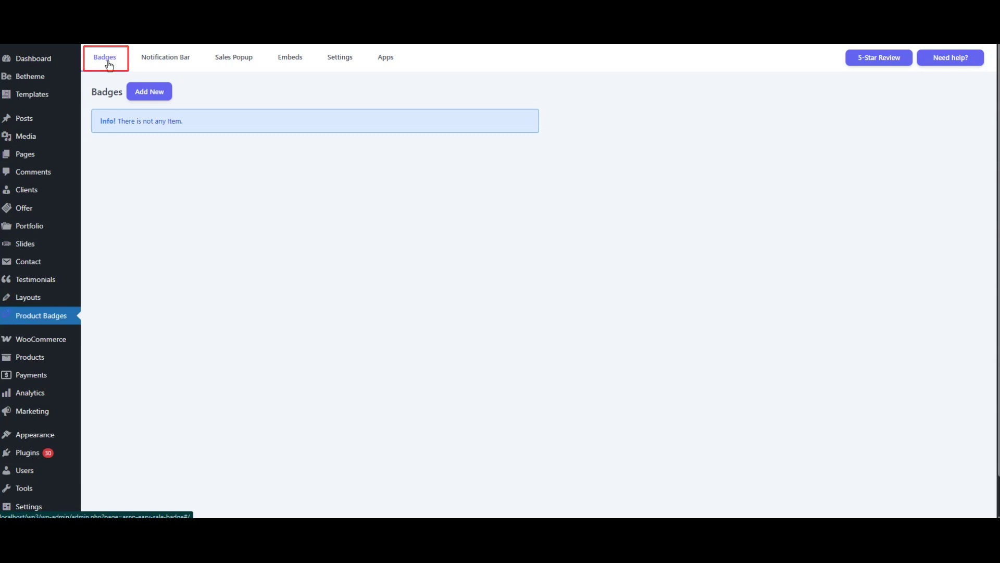
Step: Create a new product badge and name it "Badge-Schedule"
{"action": "left_click", "coordinate": [150, 92]}
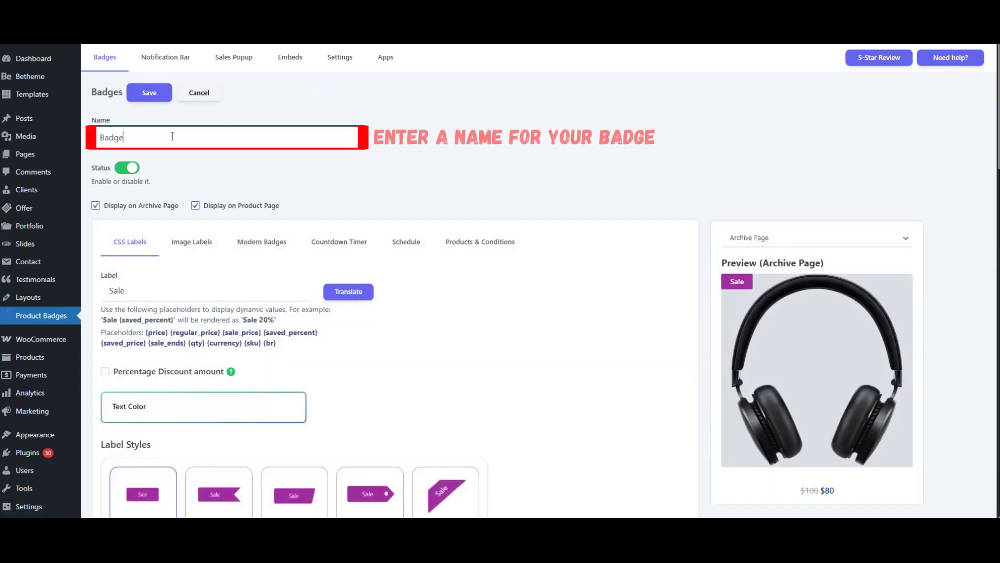
{"action": "left_click", "coordinate": [172, 136]}
{"action": "type", "text": "Badge-Schedule"}
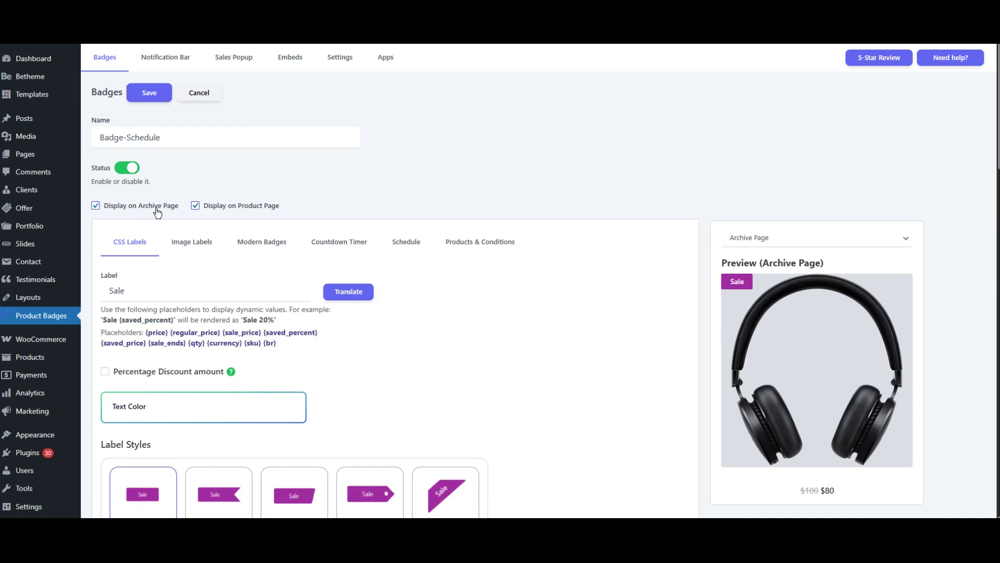
Step: Enable the percentage discount amount for the CSS label and choose the tag-shaped label style with the dot
{"action": "scroll", "coordinate": [313, 194], "scroll_direction": "down", "scroll_amount": 2}
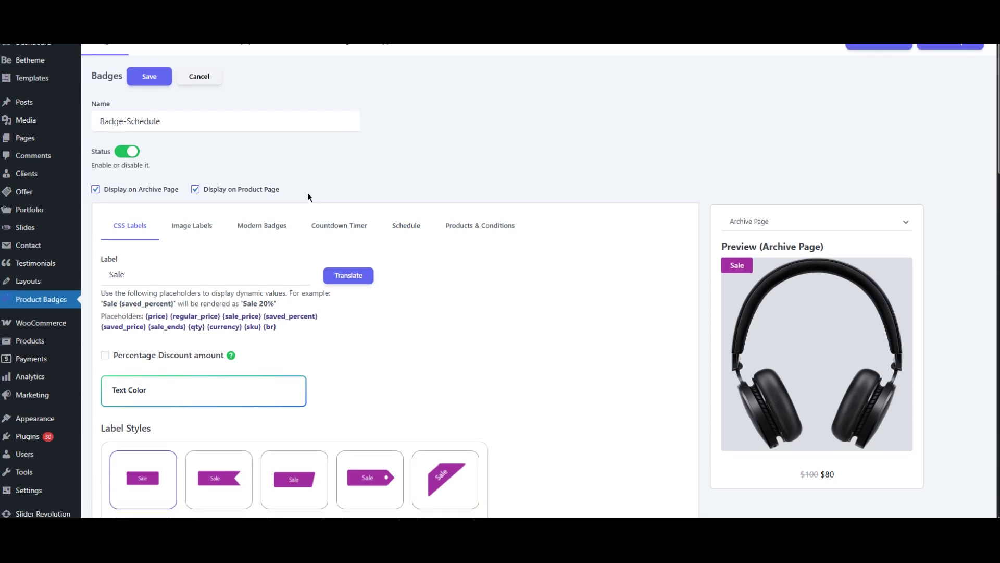
{"action": "left_click", "coordinate": [213, 269]}
{"action": "mouse_move", "coordinate": [231, 268]}
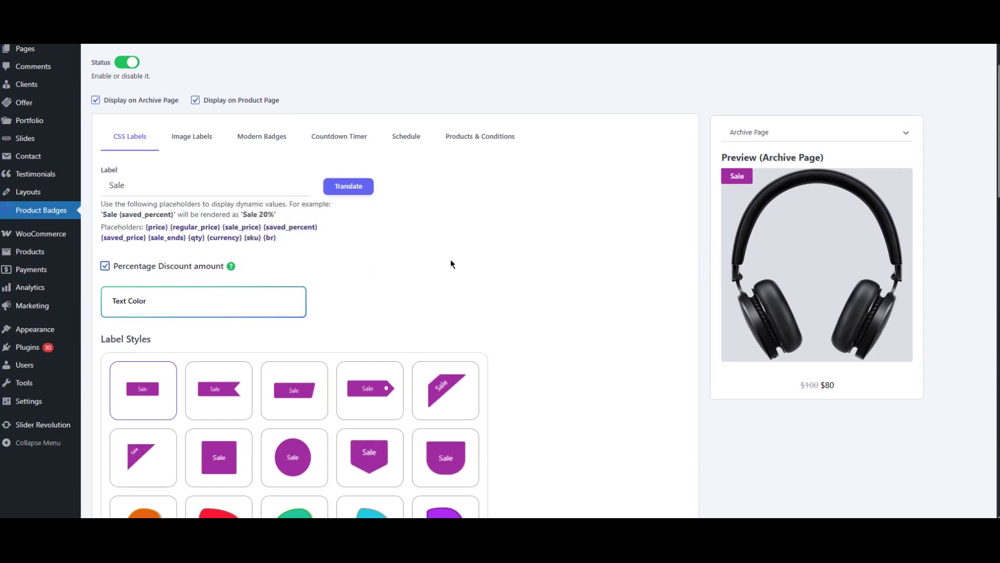
{"action": "scroll", "coordinate": [451, 263], "scroll_direction": "down", "scroll_amount": 3}
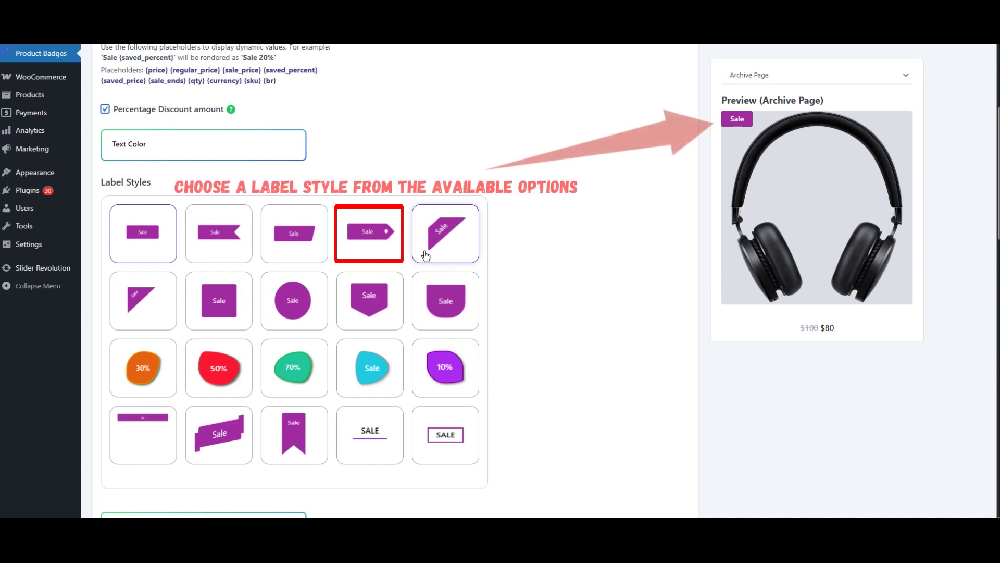
{"action": "left_click", "coordinate": [379, 253]}
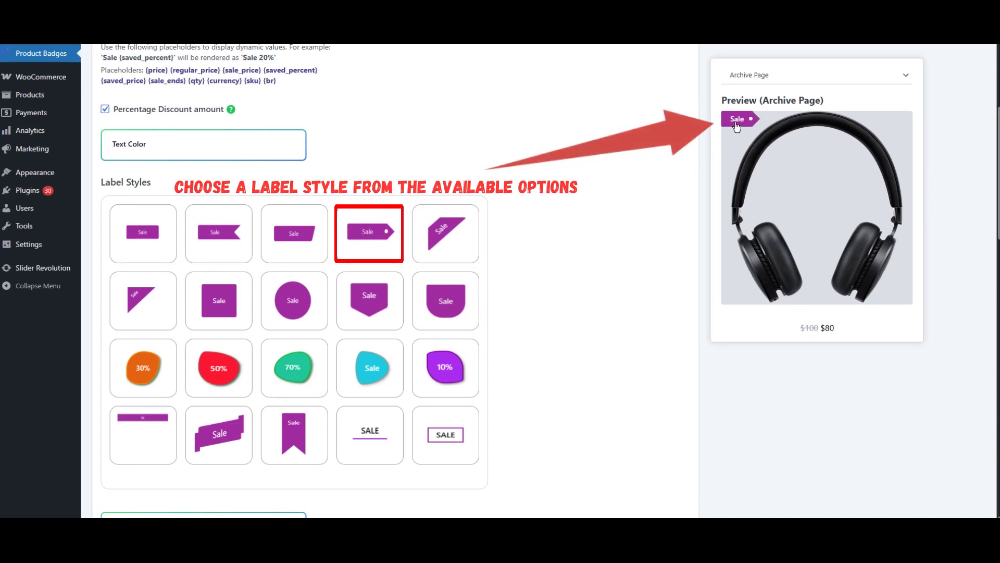
Step: Set the label width to 80 pixels in both the archive page styles and the product page styles
{"action": "scroll", "coordinate": [592, 180], "scroll_direction": "down", "scroll_amount": 7}
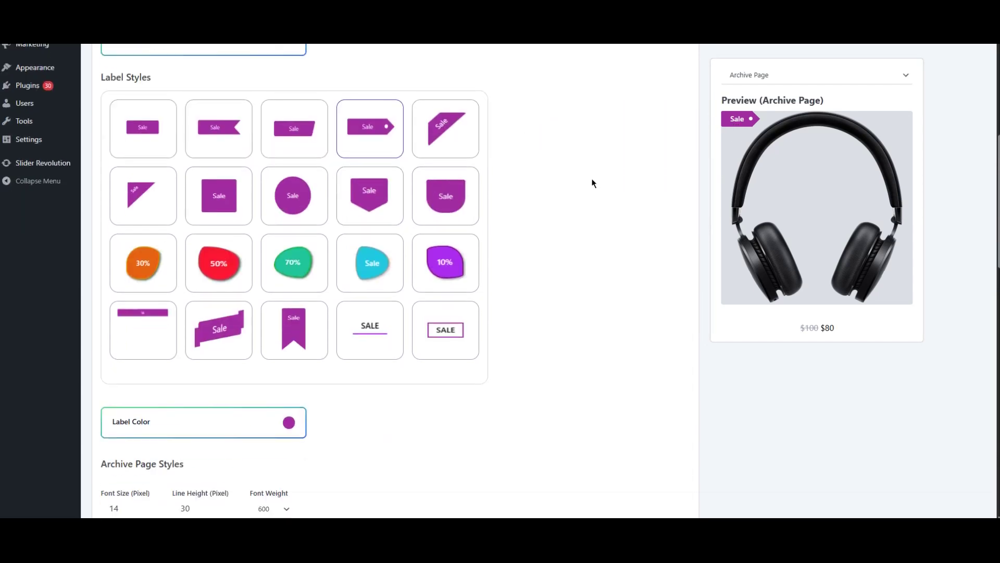
{"action": "scroll", "coordinate": [593, 183], "scroll_direction": "down", "scroll_amount": 1}
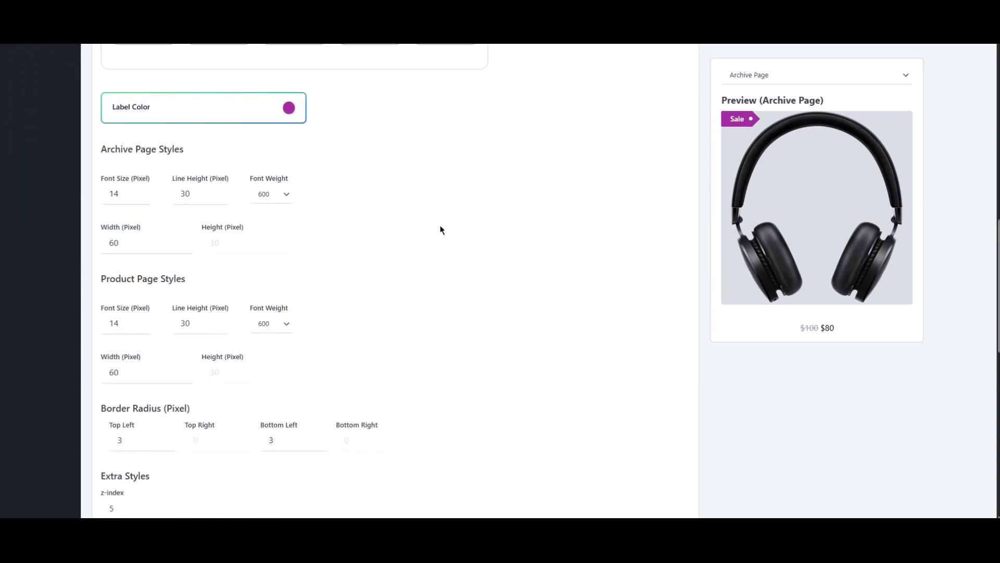
{"action": "left_click", "coordinate": [179, 238]}
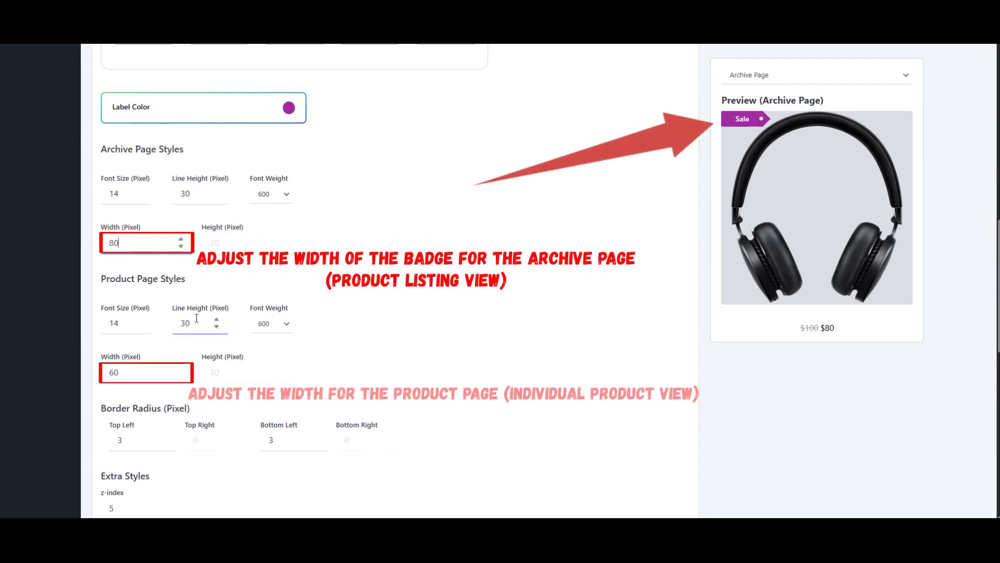
{"action": "left_click", "coordinate": [181, 368]}
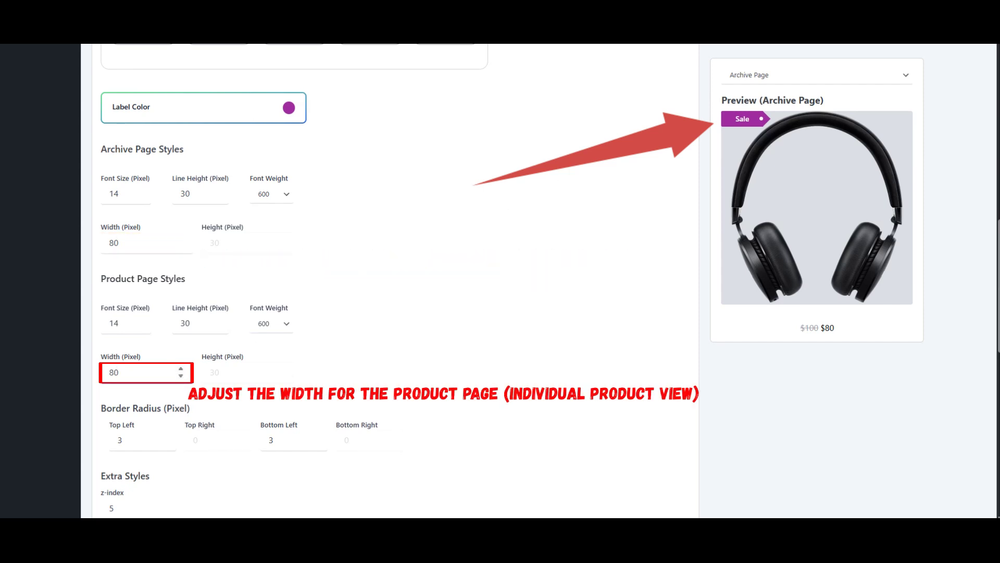
Step: Preview the badge as it looks on the product page and return the preview to the archive page
{"action": "left_click", "coordinate": [745, 78]}
{"action": "left_click", "coordinate": [756, 105]}
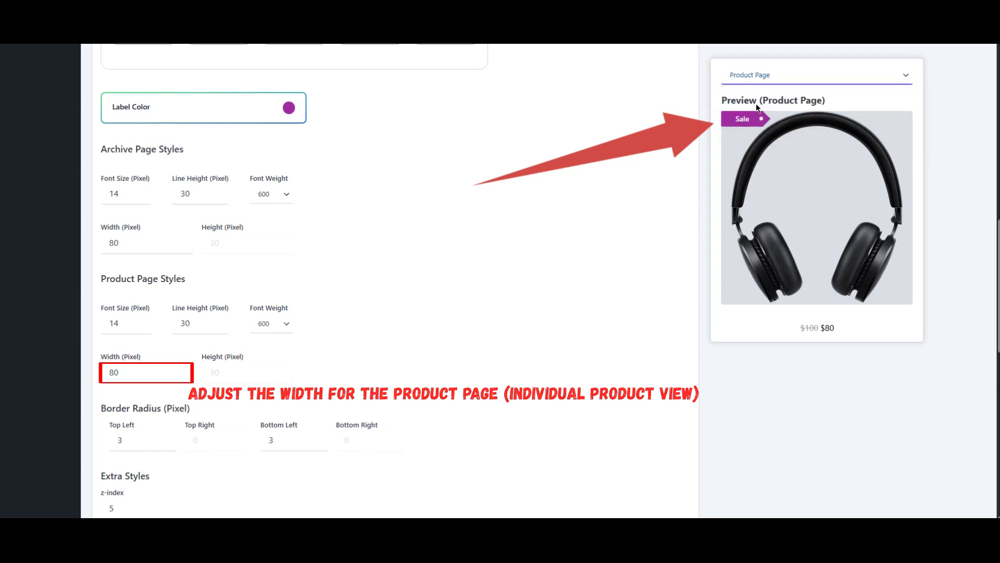
{"action": "left_click", "coordinate": [746, 79]}
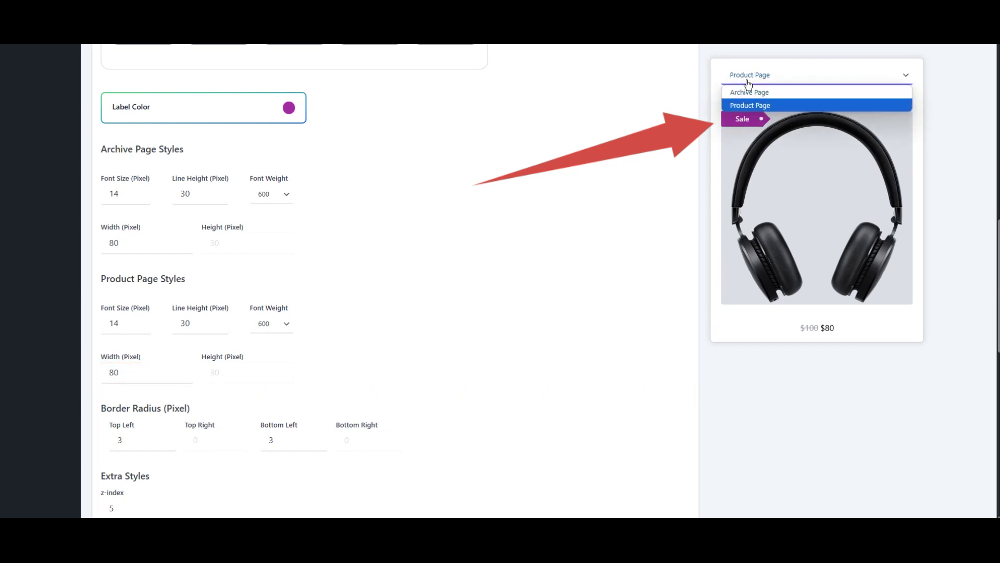
{"action": "left_click", "coordinate": [750, 92]}
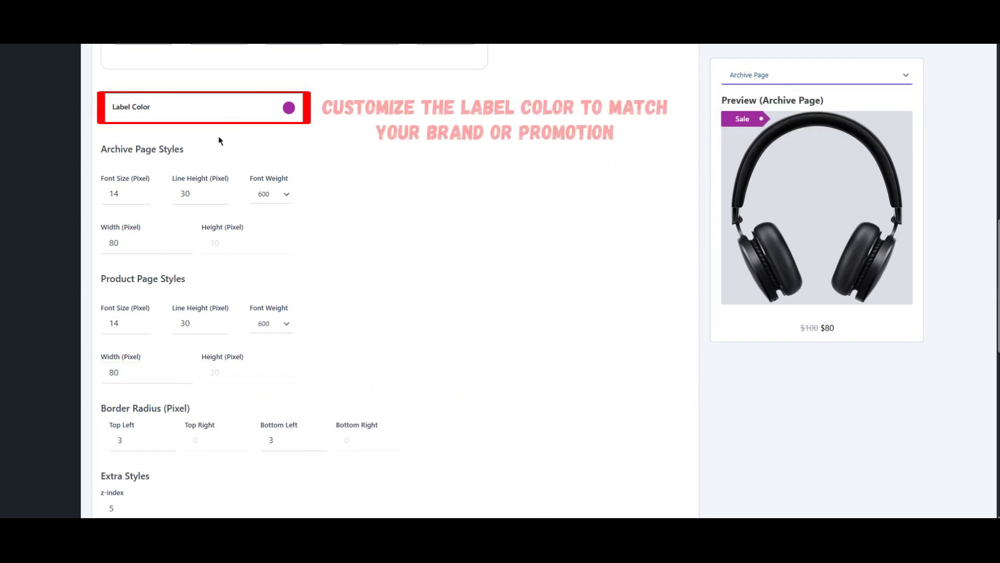
Step: Change the label color to the red shade de172e
{"action": "left_click", "coordinate": [201, 110]}
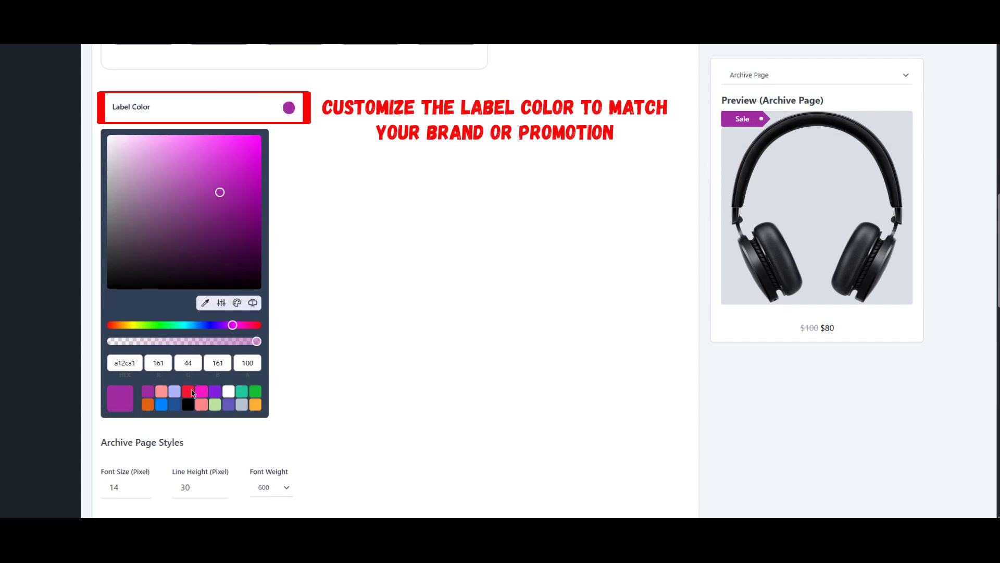
{"action": "left_click", "coordinate": [192, 390]}
{"action": "left_click_drag", "start_coordinate": [241, 199], "coordinate": [240, 168]}
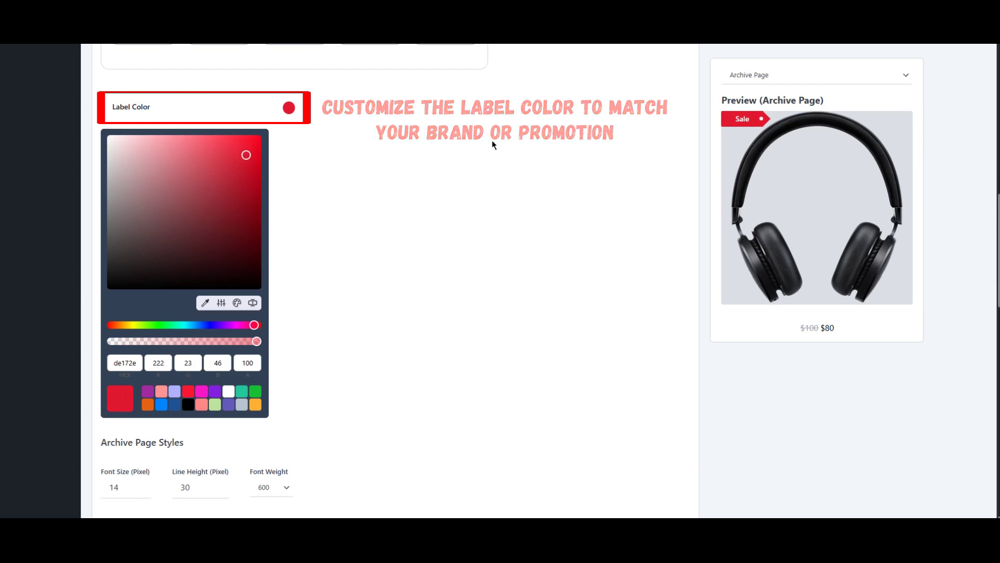
{"action": "left_click", "coordinate": [593, 135]}
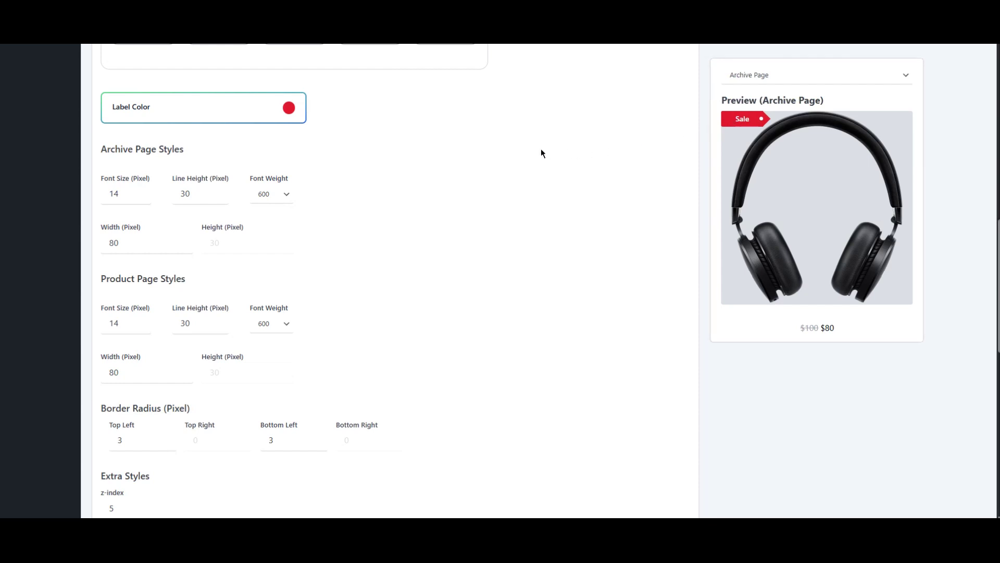
Step: Try the Right label position for the badge and return it to Left
{"action": "scroll", "coordinate": [492, 145], "scroll_direction": "down", "scroll_amount": 6}
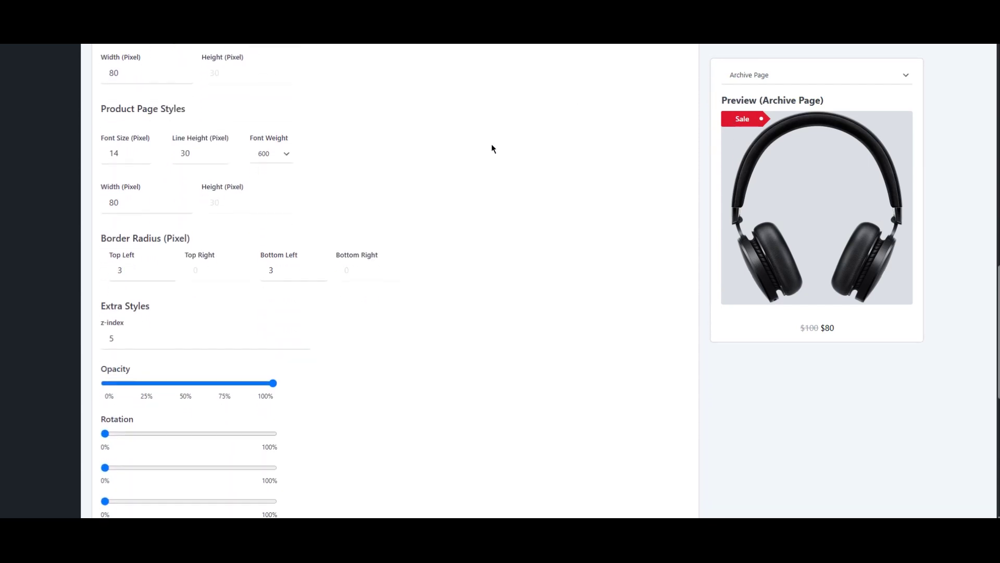
{"action": "scroll", "coordinate": [492, 146], "scroll_direction": "down", "scroll_amount": 2}
{"action": "scroll", "coordinate": [492, 148], "scroll_direction": "down", "scroll_amount": 3}
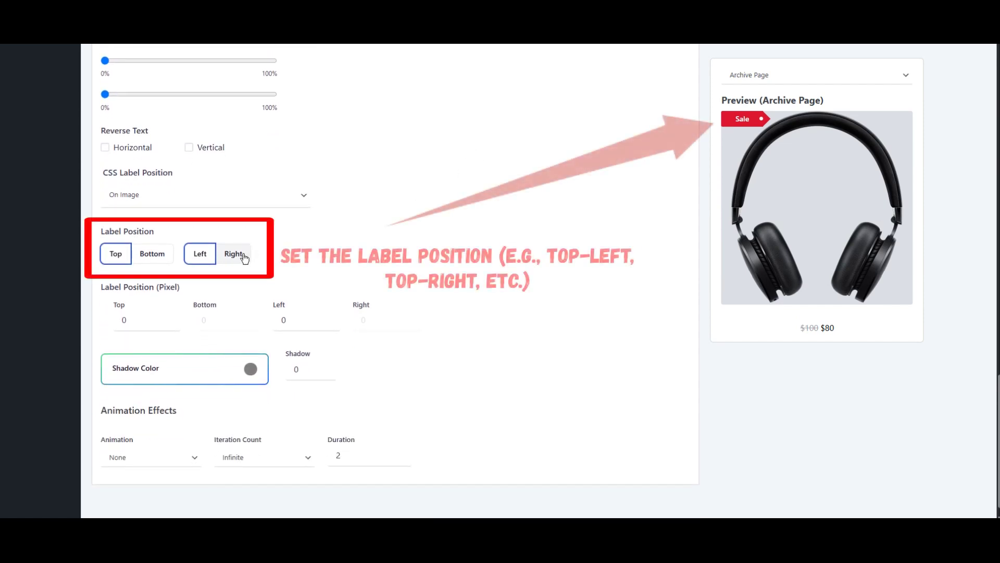
{"action": "left_click", "coordinate": [243, 255]}
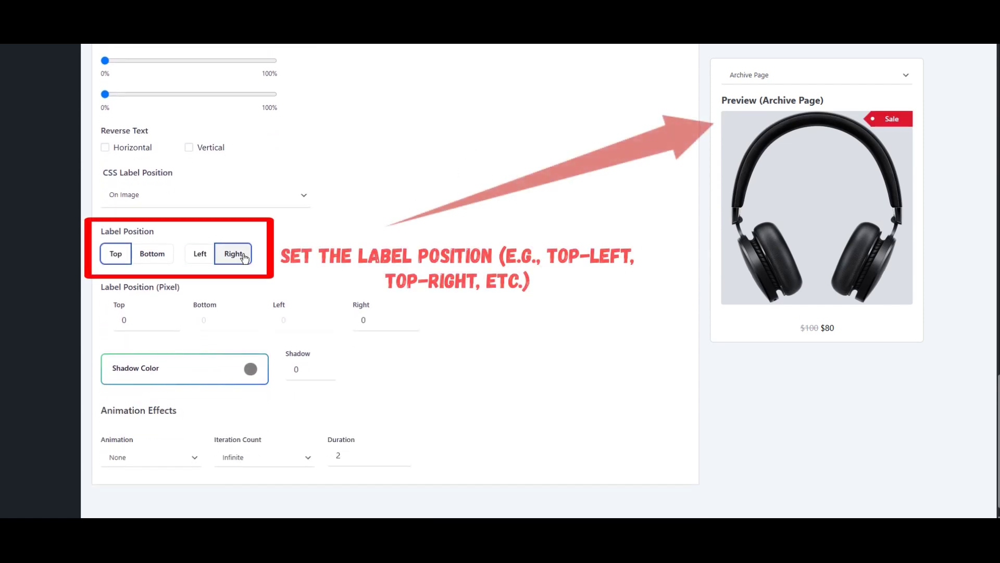
{"action": "left_click", "coordinate": [203, 257]}
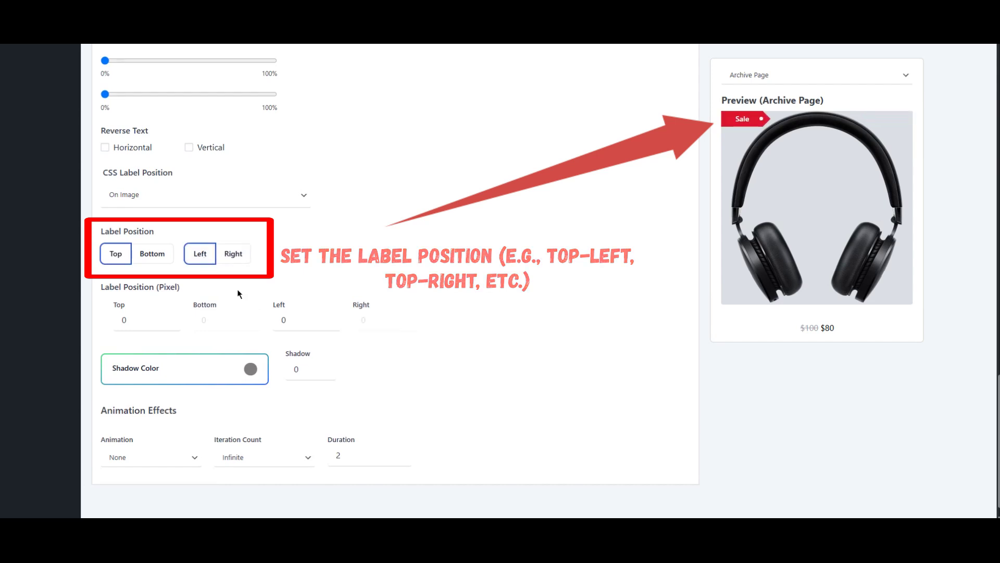
Step: Set the label's shadow to 2
{"action": "left_click", "coordinate": [324, 367]}
{"action": "left_click", "coordinate": [324, 366]}
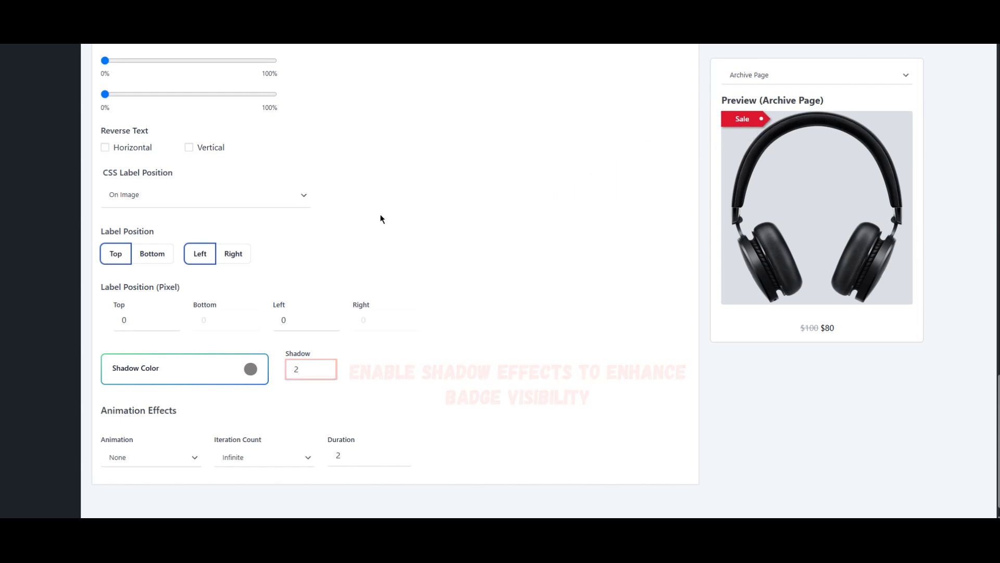
Step: Add a schedule rule to the badge and set its type to Days
{"action": "scroll", "coordinate": [380, 214], "scroll_direction": "up", "scroll_amount": 12}
{"action": "scroll", "coordinate": [380, 214], "scroll_direction": "up", "scroll_amount": 10}
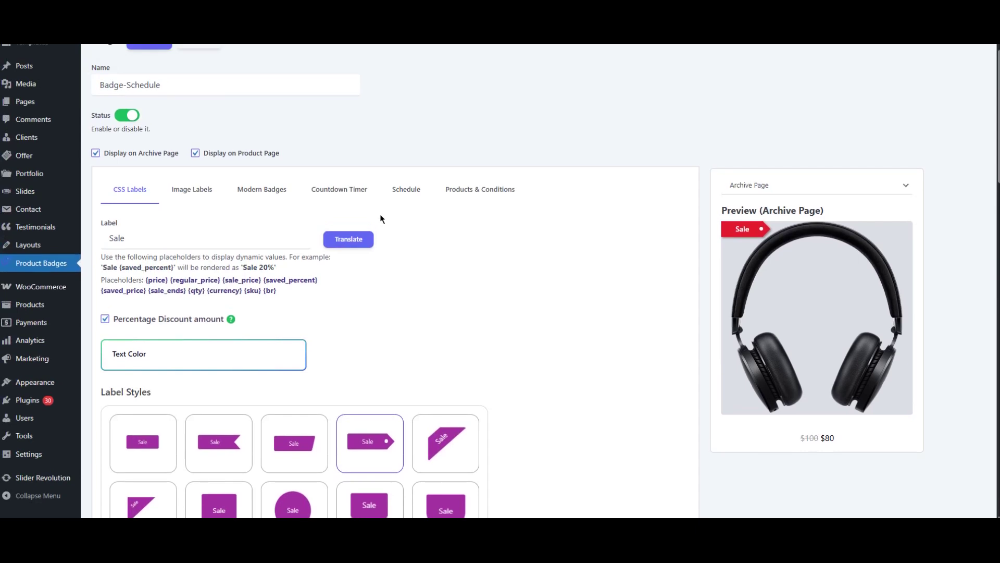
{"action": "scroll", "coordinate": [380, 218], "scroll_direction": "up", "scroll_amount": 2}
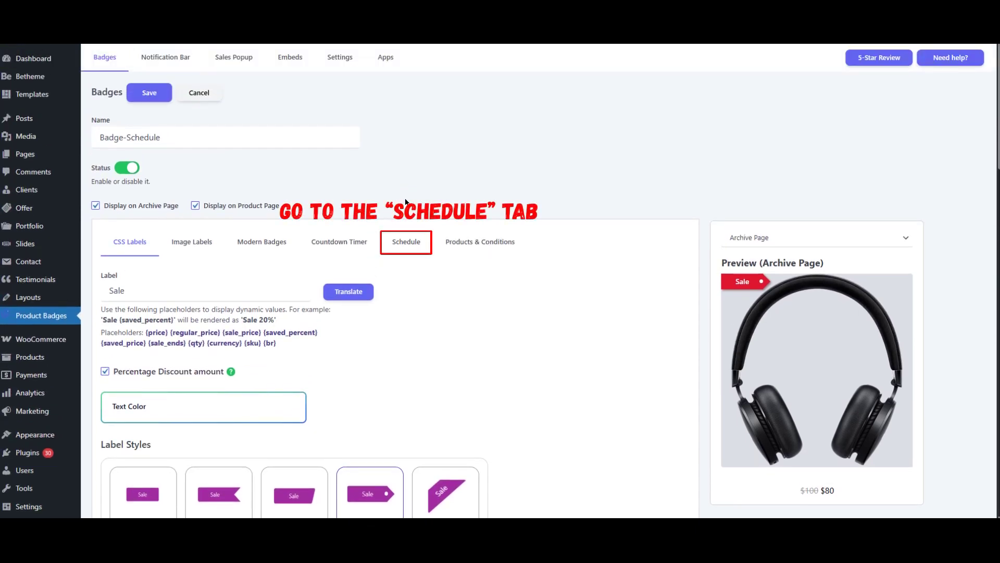
{"action": "left_click", "coordinate": [405, 249]}
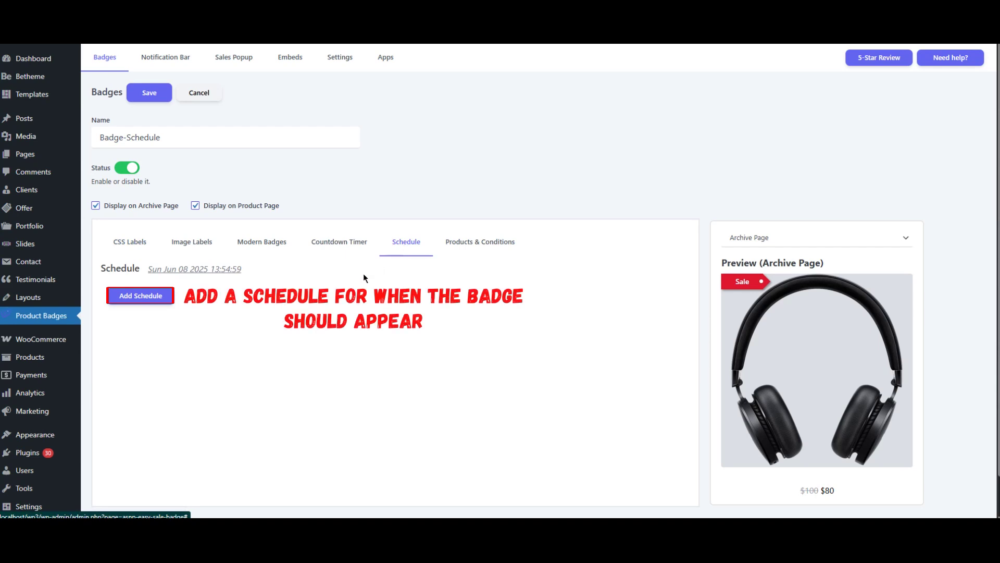
{"action": "left_click", "coordinate": [147, 305]}
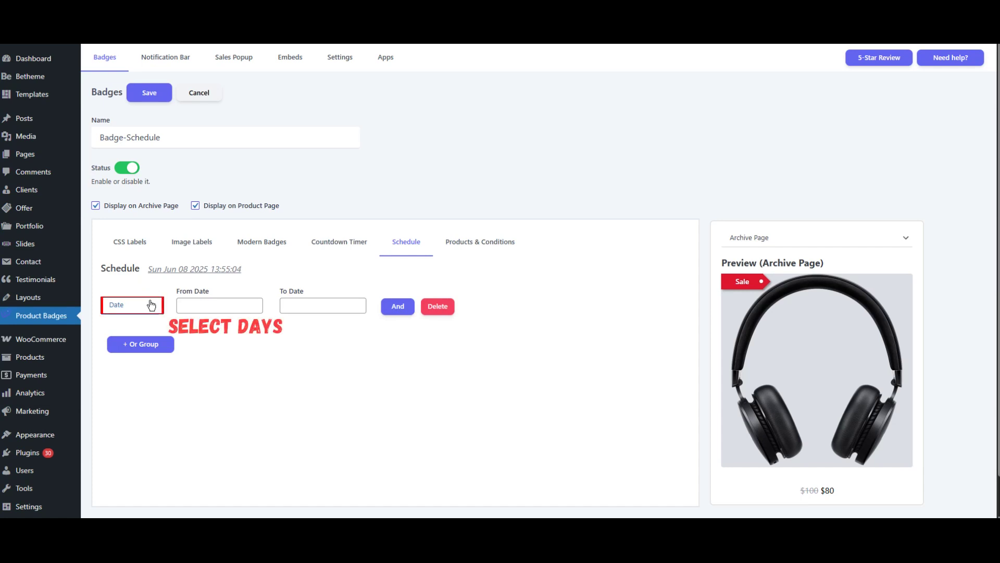
{"action": "left_click", "coordinate": [146, 307]}
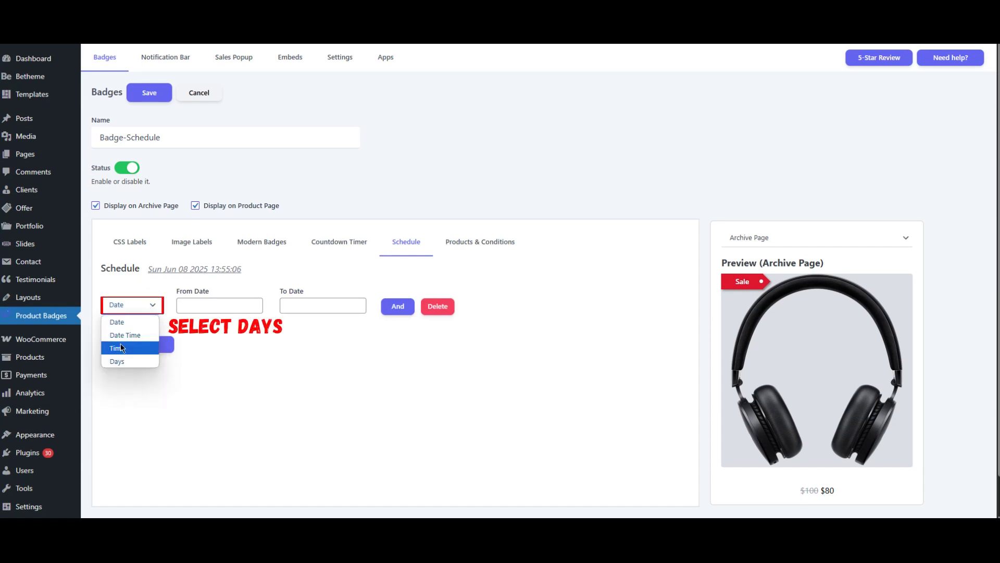
{"action": "left_click", "coordinate": [118, 361]}
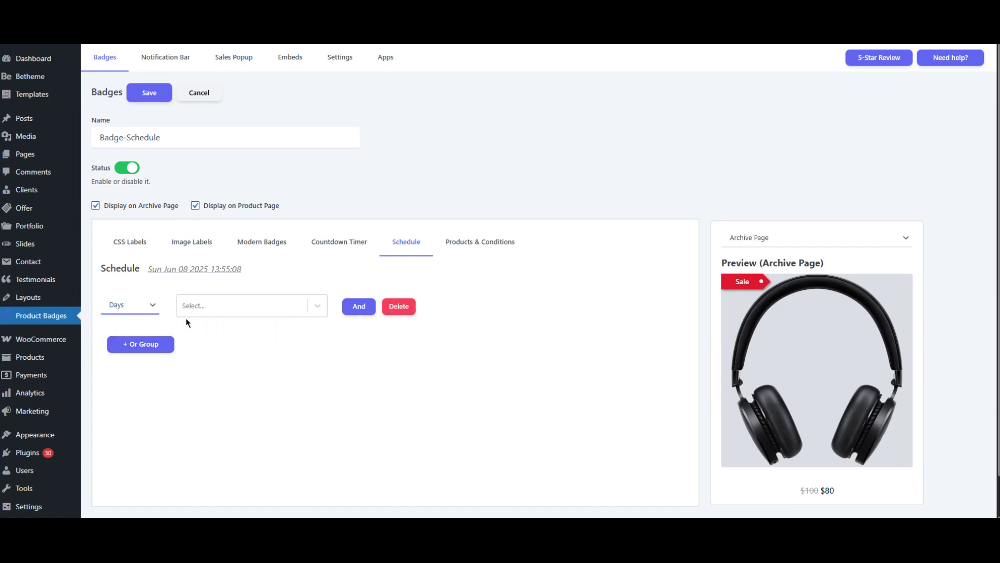
Step: Select Monday and Friday as the days on which the badge is displayed
{"action": "left_click", "coordinate": [196, 308]}
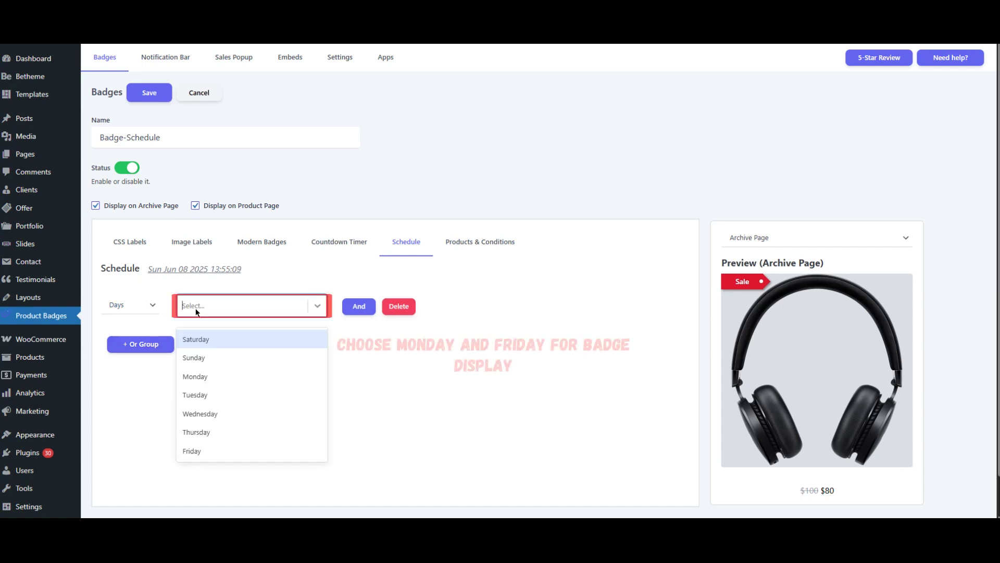
{"action": "left_click", "coordinate": [197, 375]}
{"action": "left_click", "coordinate": [233, 311]}
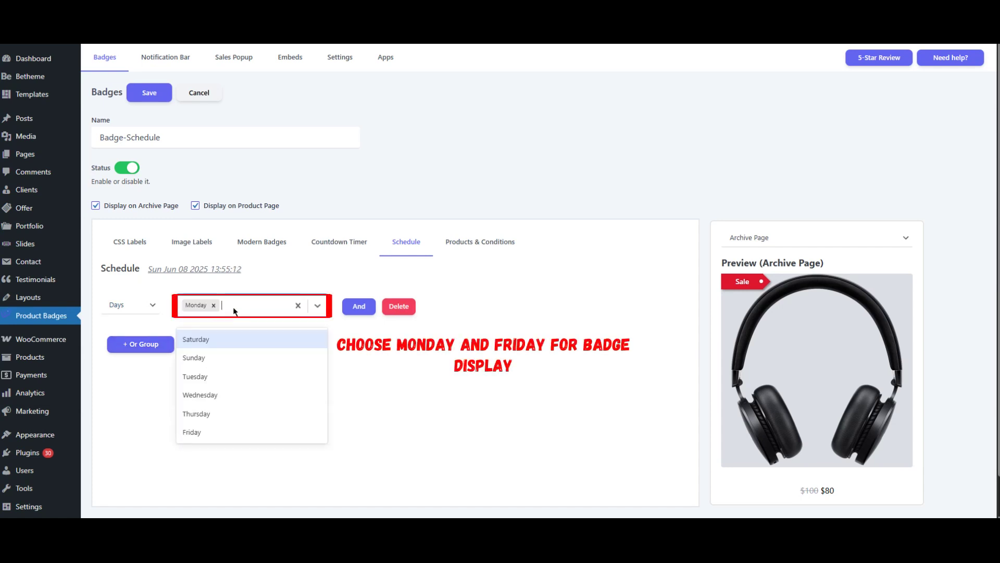
{"action": "left_click", "coordinate": [191, 432]}
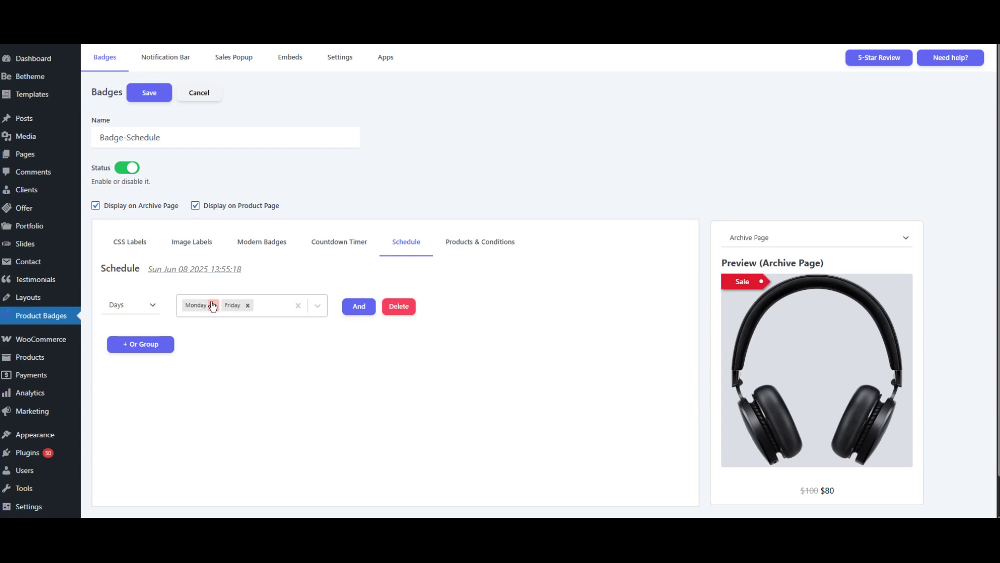
Step: Set the badge's product rule to Is on sale with the value Yes
{"action": "left_click", "coordinate": [486, 250]}
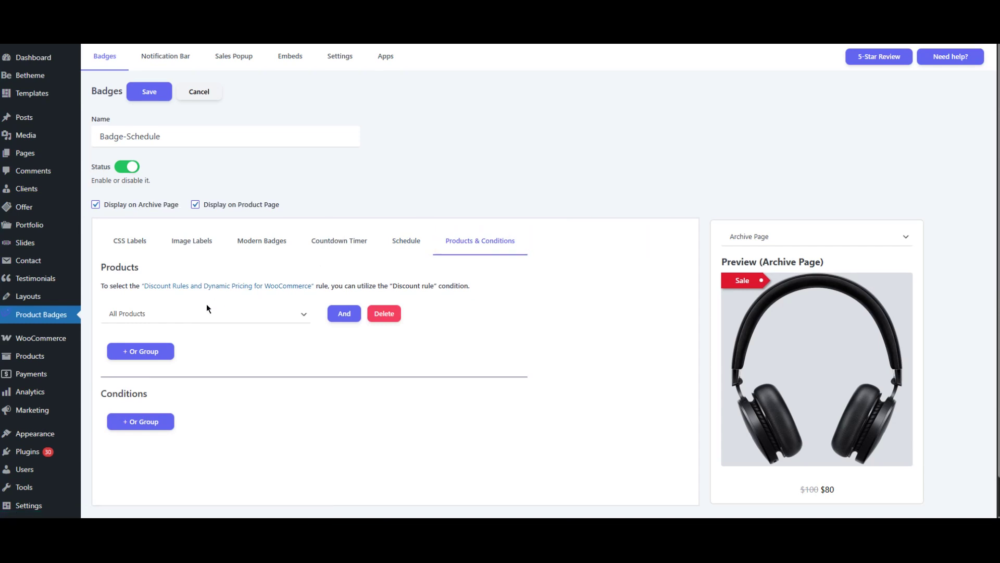
{"action": "scroll", "coordinate": [206, 305], "scroll_direction": "down", "scroll_amount": 1}
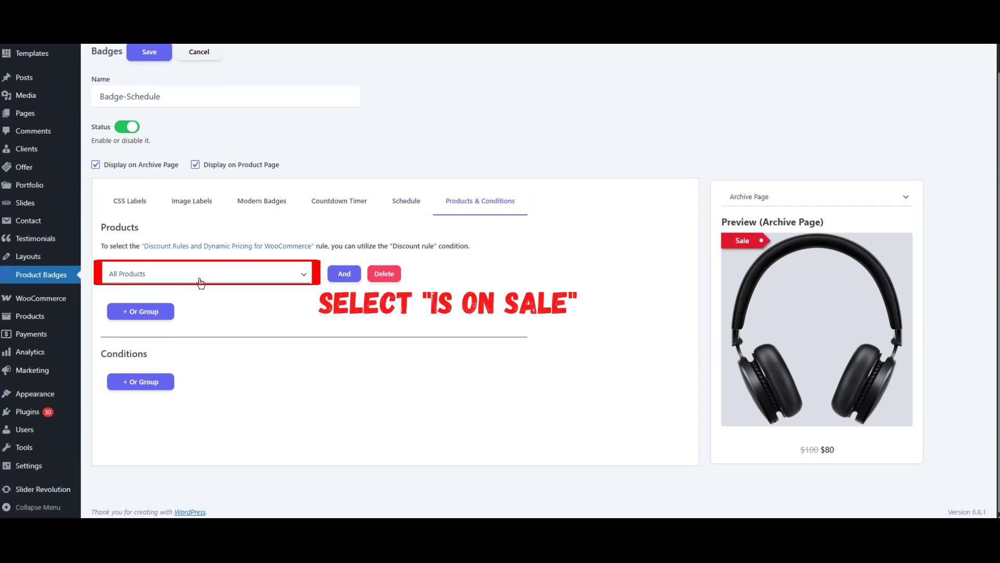
{"action": "left_click", "coordinate": [201, 282]}
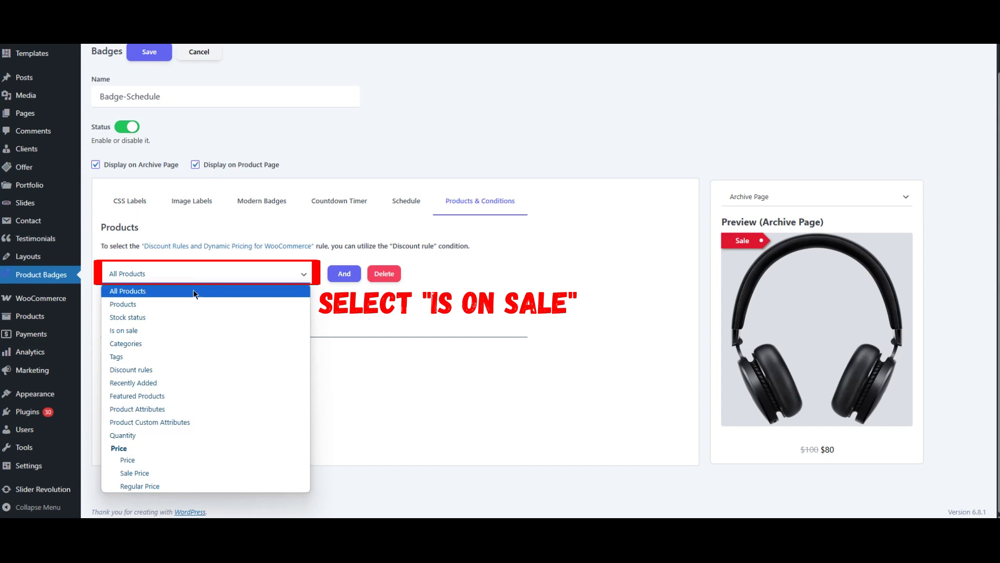
{"action": "left_click", "coordinate": [161, 331]}
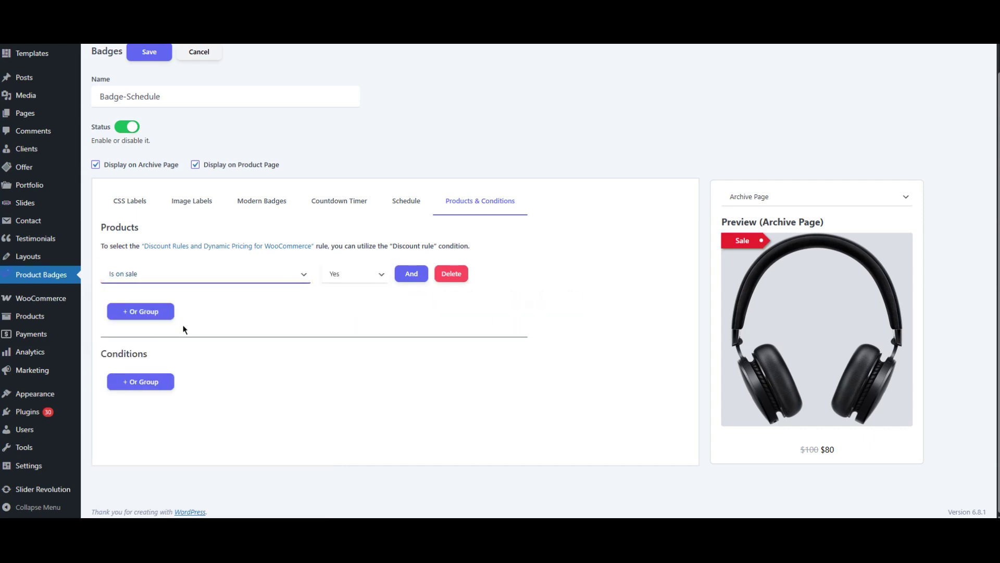
{"action": "left_click", "coordinate": [349, 279]}
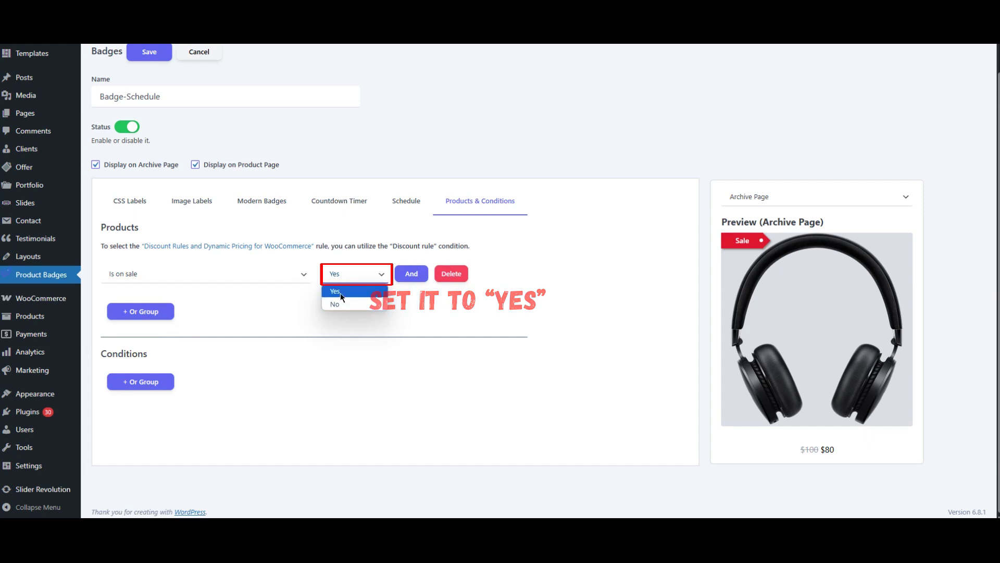
{"action": "left_click", "coordinate": [339, 293]}
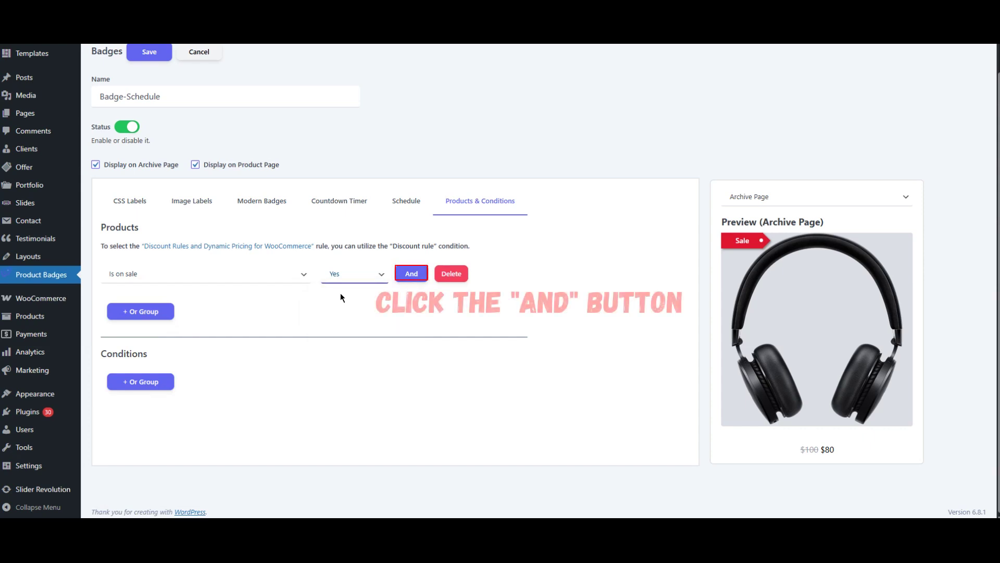
Step: Add a second product rule requiring Stock status to be In stock, and save the badge
{"action": "left_click", "coordinate": [409, 274]}
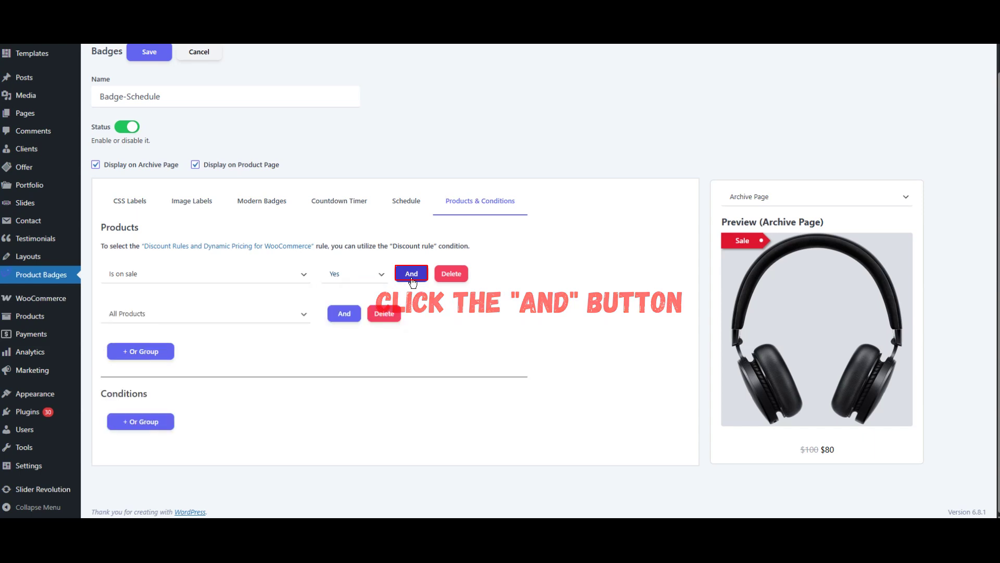
{"action": "left_click", "coordinate": [182, 319]}
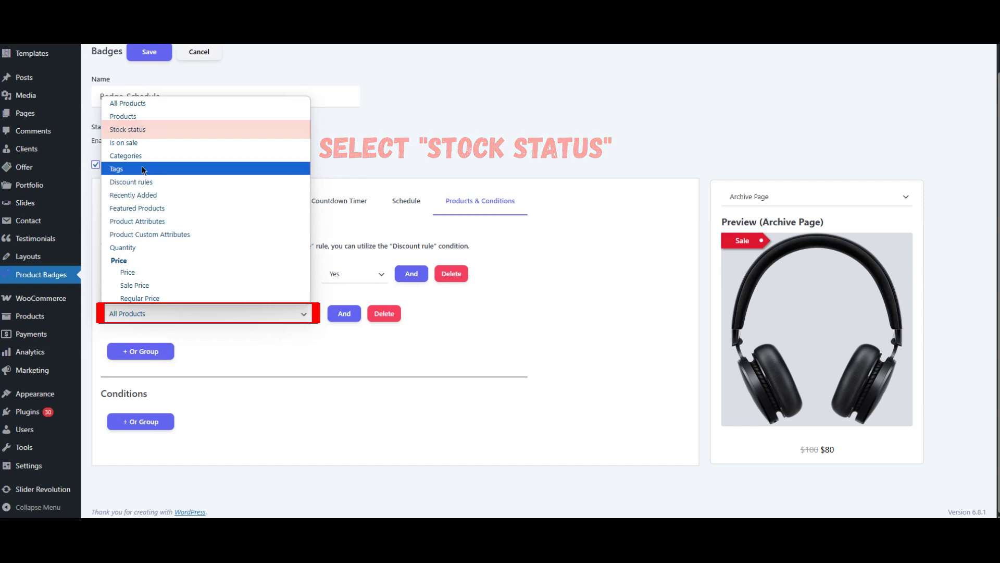
{"action": "left_click", "coordinate": [138, 135]}
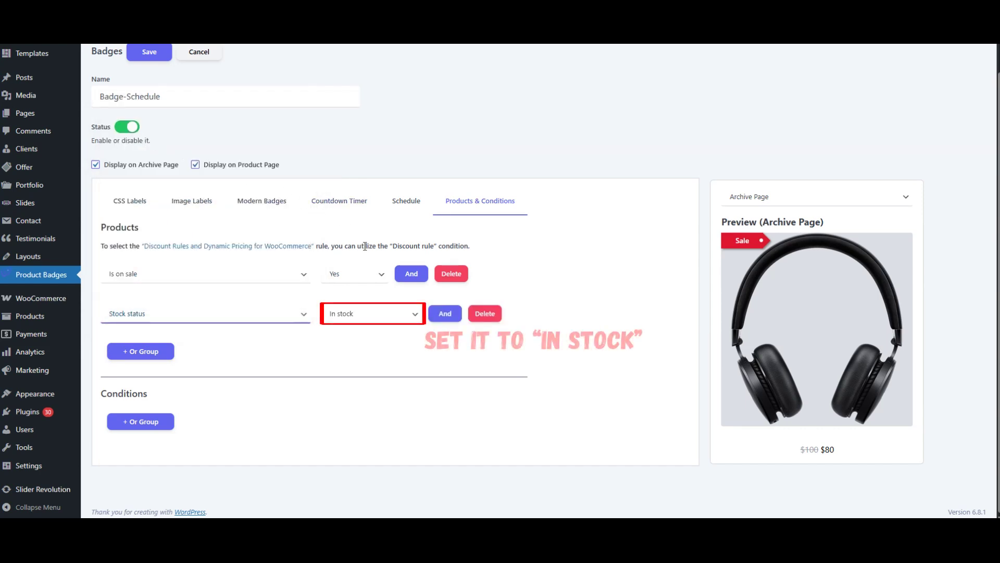
{"action": "left_click", "coordinate": [344, 319]}
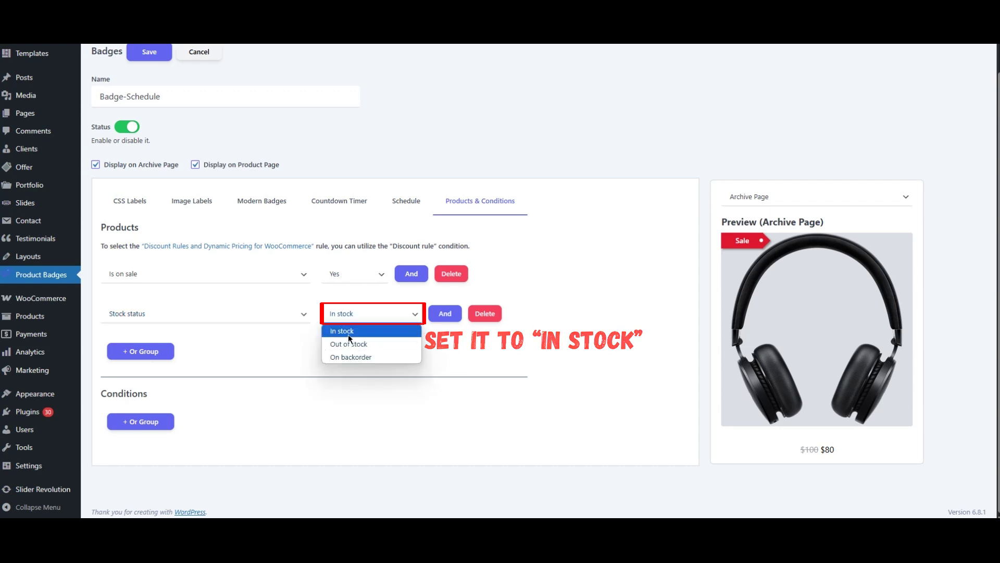
{"action": "left_click", "coordinate": [348, 333]}
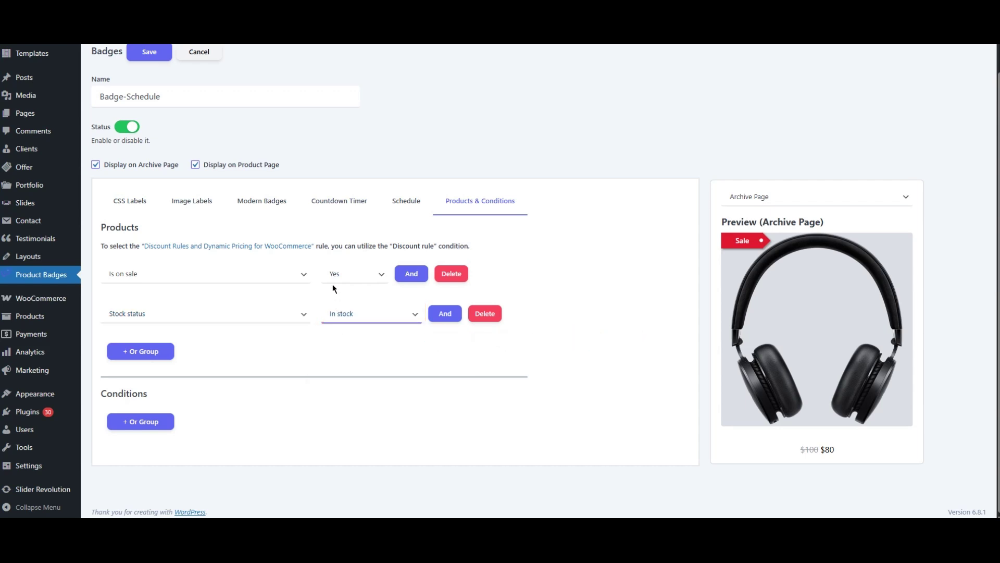
{"action": "left_click", "coordinate": [323, 355]}
{"action": "scroll", "coordinate": [324, 345], "scroll_direction": "up", "scroll_amount": 2}
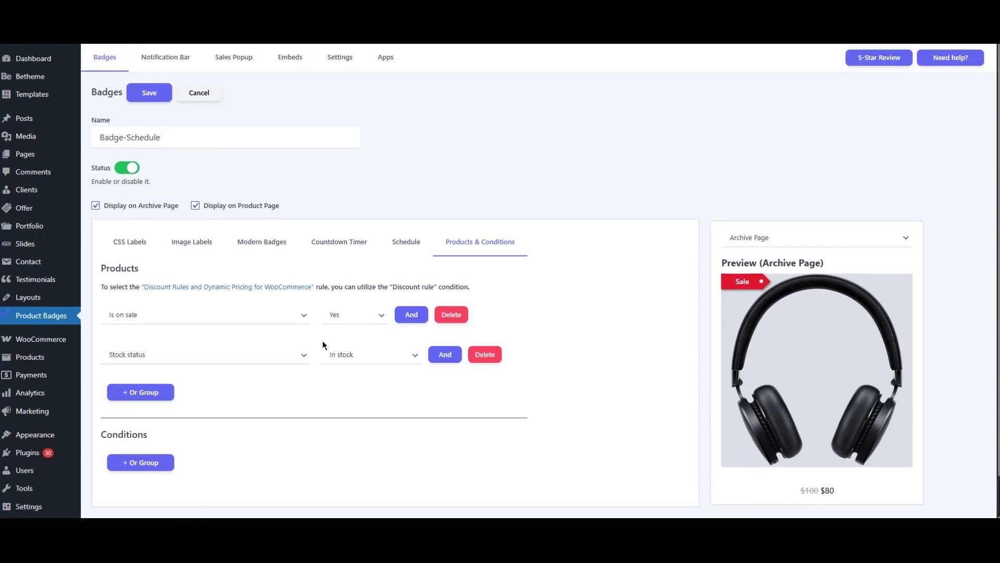
{"action": "left_click", "coordinate": [149, 94]}
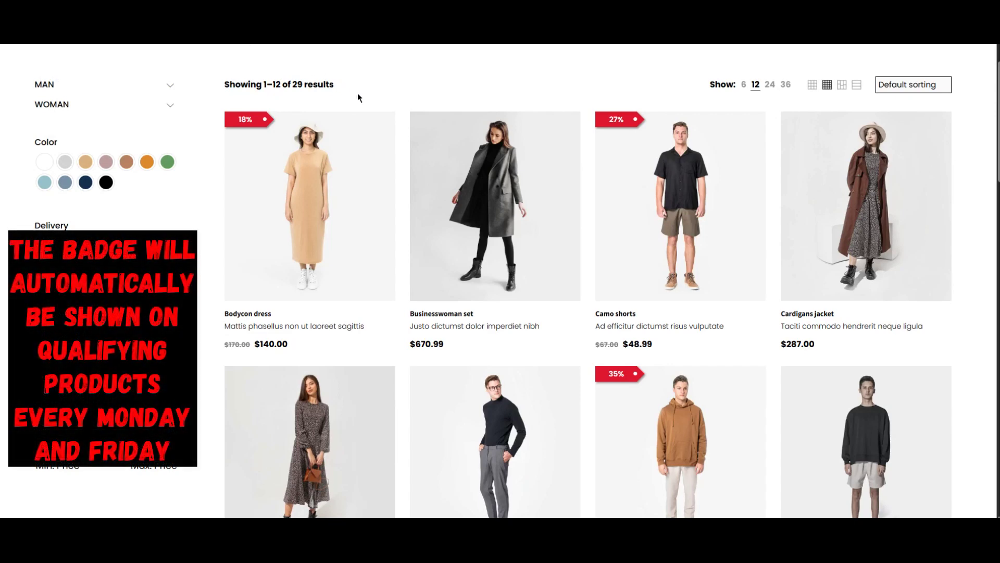
Step: Look through the shop's product listing to check which items carry the sale badge
{"action": "scroll", "coordinate": [358, 94], "scroll_direction": "down", "scroll_amount": 4}
{"action": "scroll", "coordinate": [643, 265], "scroll_direction": "down", "scroll_amount": 3}
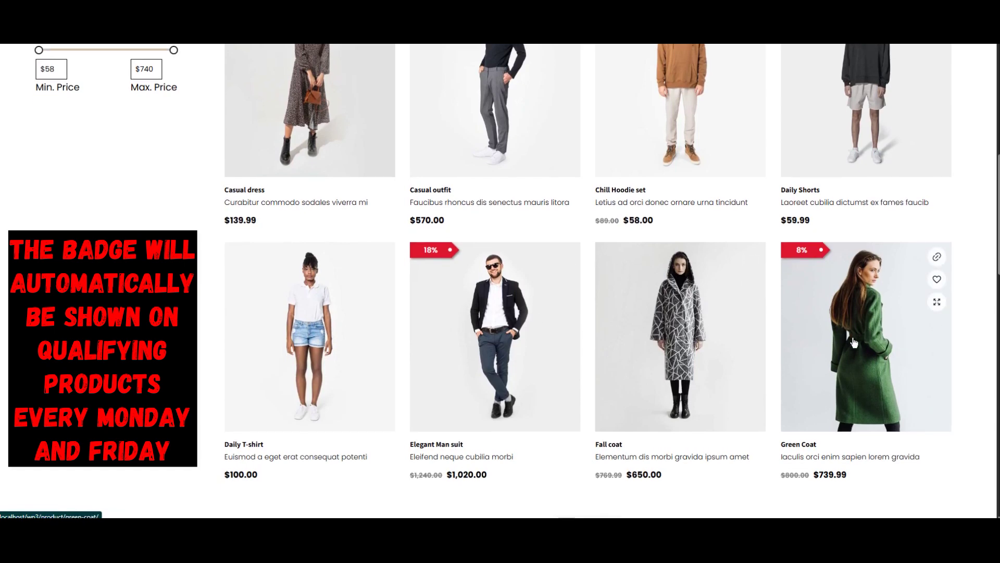
{"action": "scroll", "coordinate": [822, 321], "scroll_direction": "down", "scroll_amount": 2}
{"action": "scroll", "coordinate": [655, 315], "scroll_direction": "up", "scroll_amount": 3}
{"action": "scroll", "coordinate": [650, 224], "scroll_direction": "up", "scroll_amount": 1}
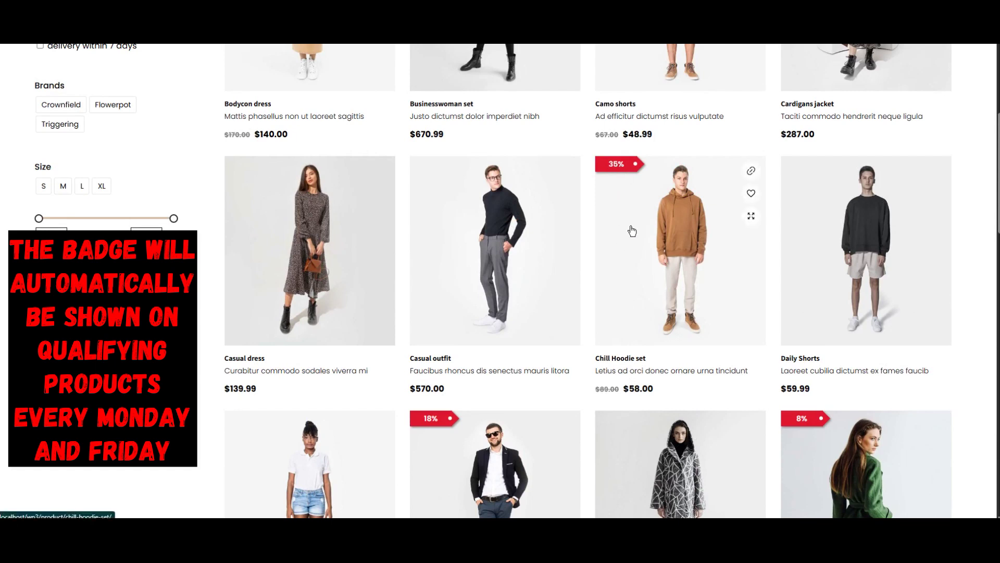
{"action": "left_click", "coordinate": [717, 294]}
{"action": "scroll", "coordinate": [773, 368], "scroll_direction": "down", "scroll_amount": 2}
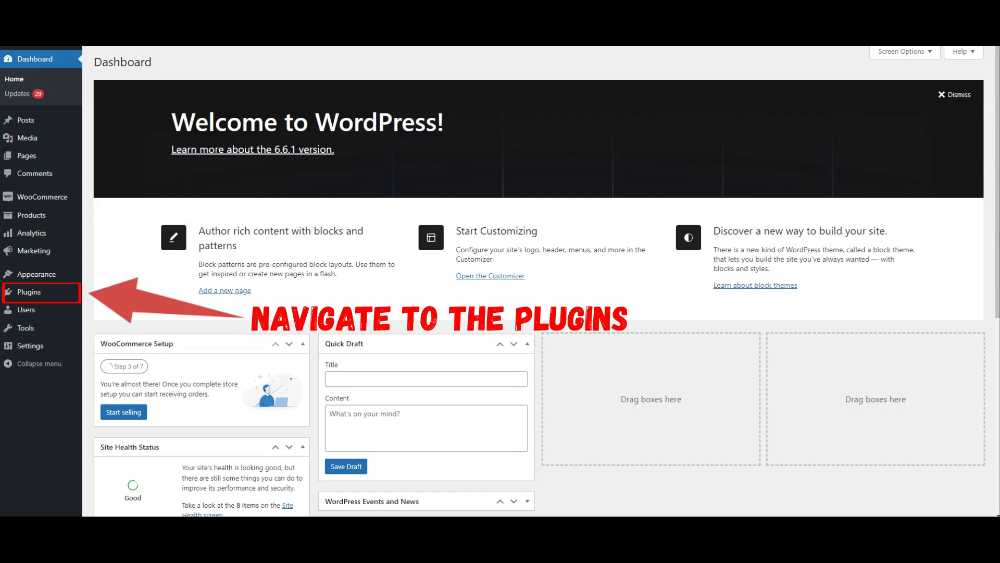
Step: Search the new plugins for "asanaplugins" and install and activate Badge and Product Label for WooCommerce
{"action": "mouse_move", "coordinate": [33, 294]}
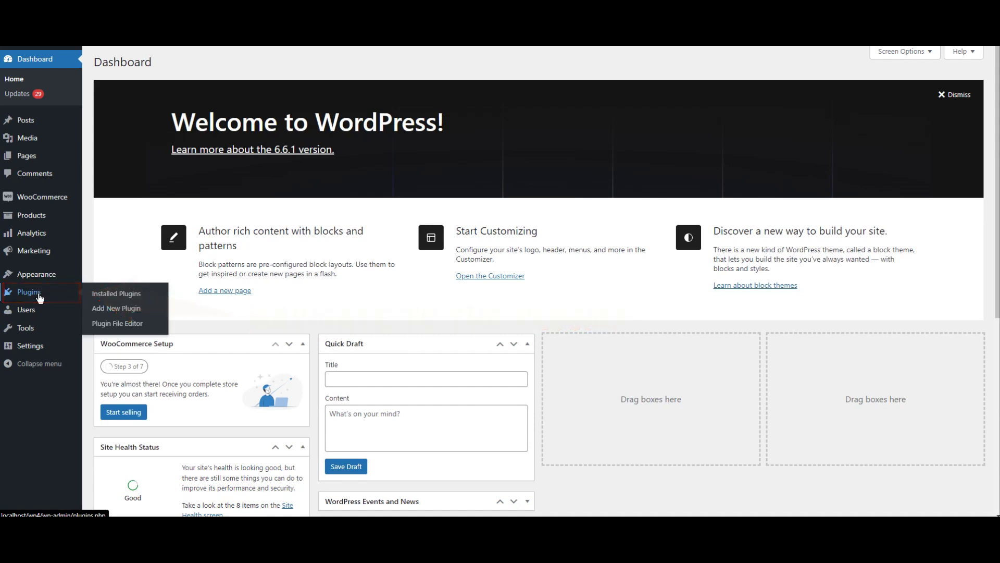
{"action": "left_click", "coordinate": [39, 297]}
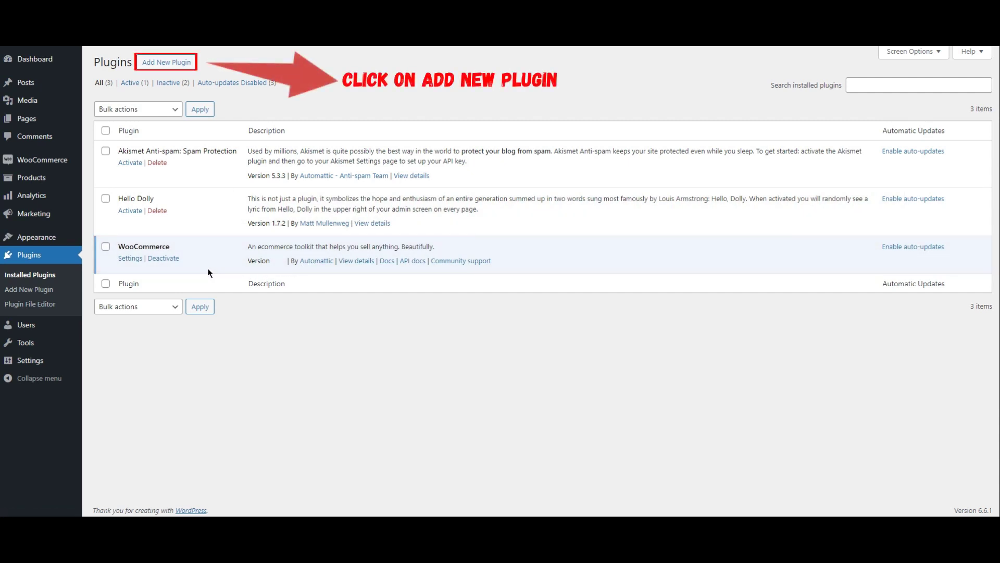
{"action": "left_click", "coordinate": [168, 63]}
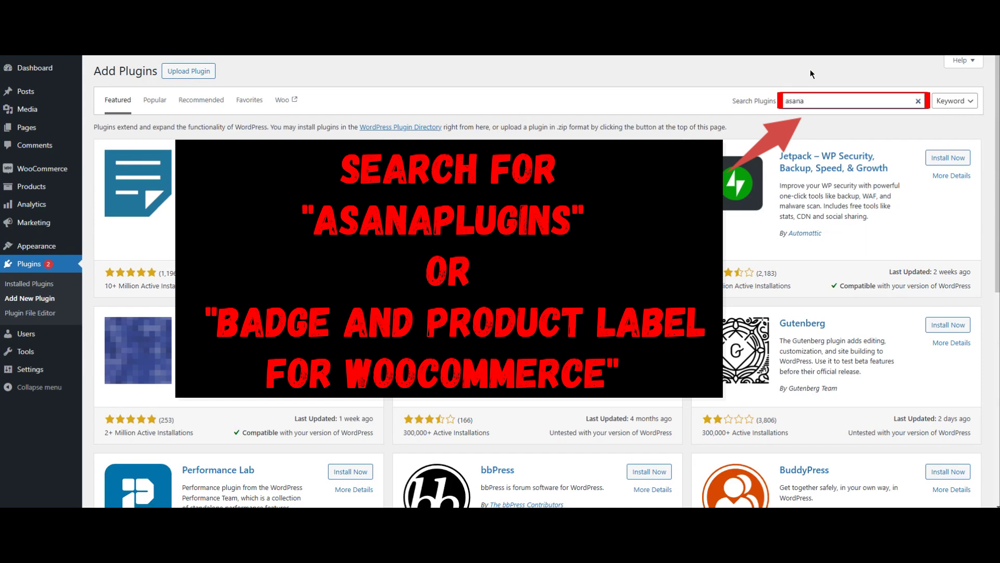
{"action": "type", "text": "ugins"}
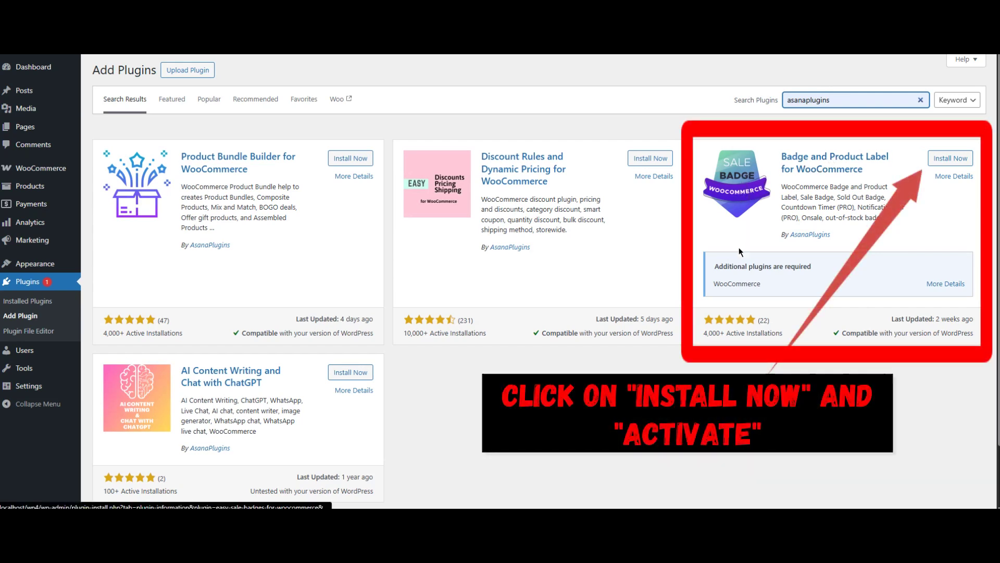
{"action": "left_click", "coordinate": [951, 160]}
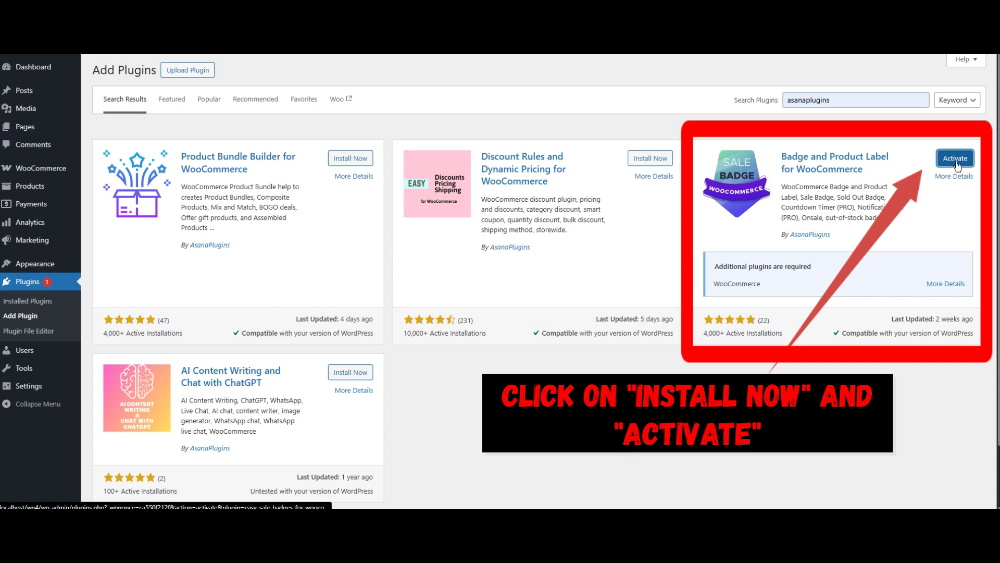
{"action": "left_click", "coordinate": [957, 158]}
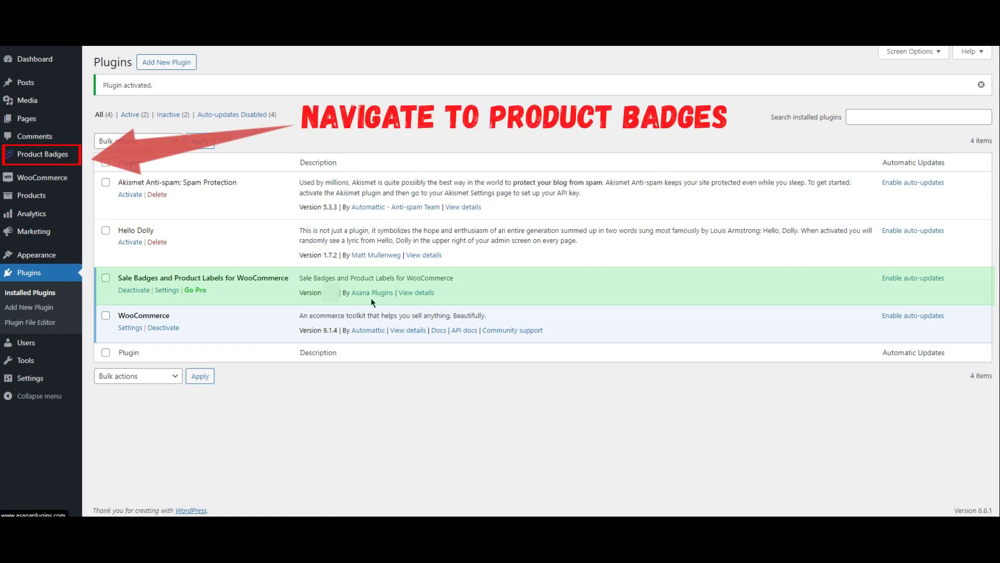
Step: Start a new product badge and review its CSS label options and its Product Page preview
{"action": "left_click", "coordinate": [45, 163]}
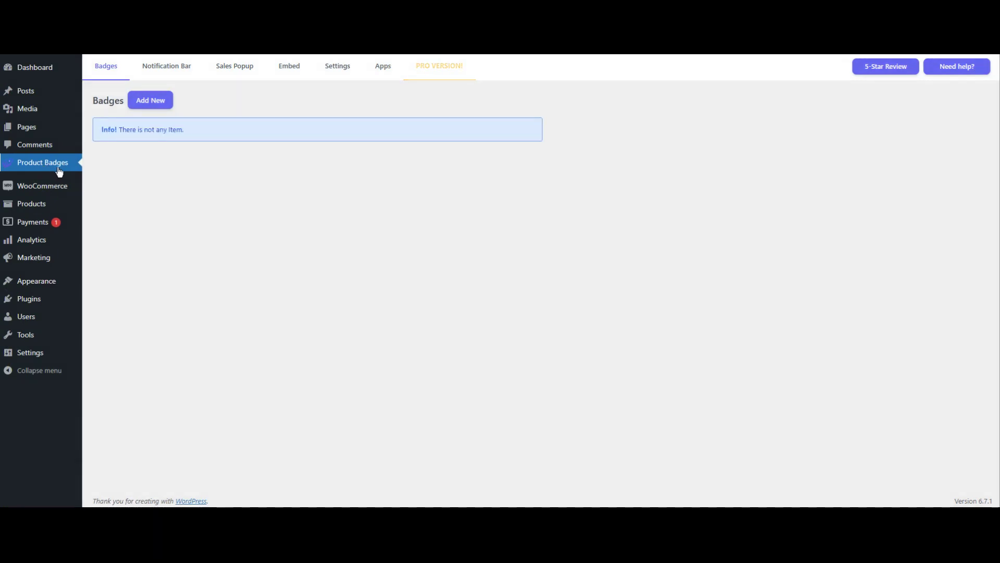
{"action": "left_click", "coordinate": [151, 104]}
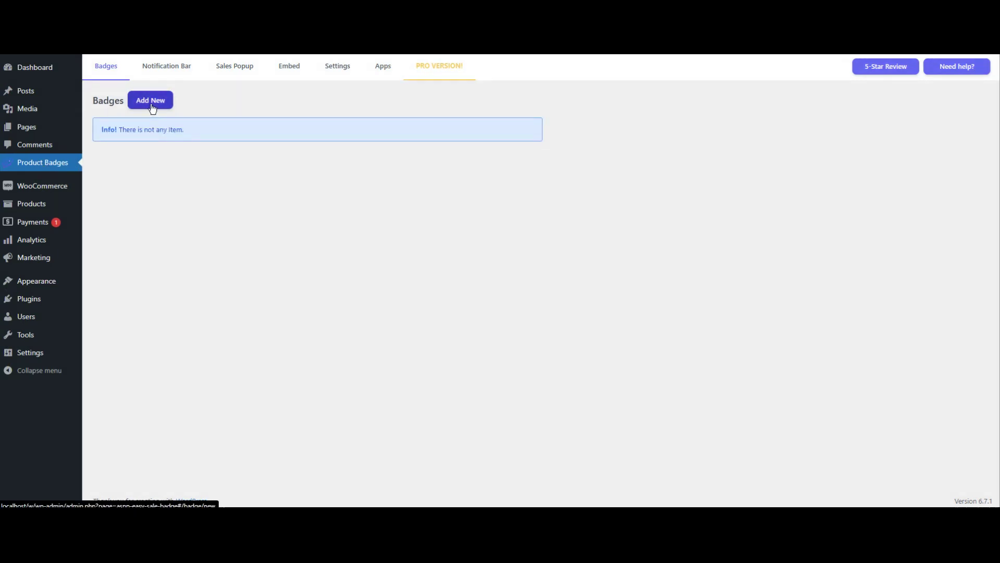
{"action": "scroll", "coordinate": [502, 152], "scroll_direction": "down", "scroll_amount": 3}
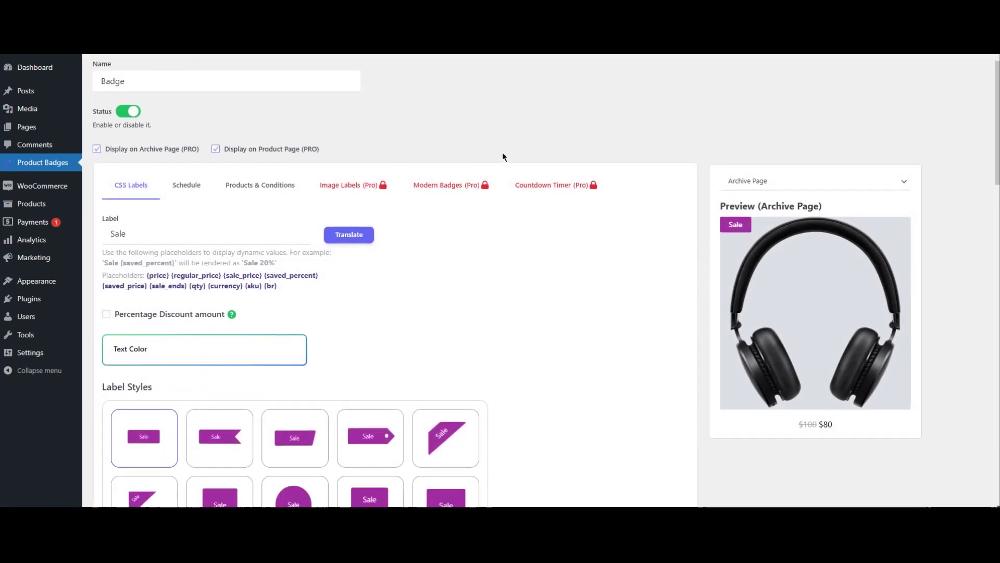
{"action": "scroll", "coordinate": [503, 153], "scroll_direction": "down", "scroll_amount": 5}
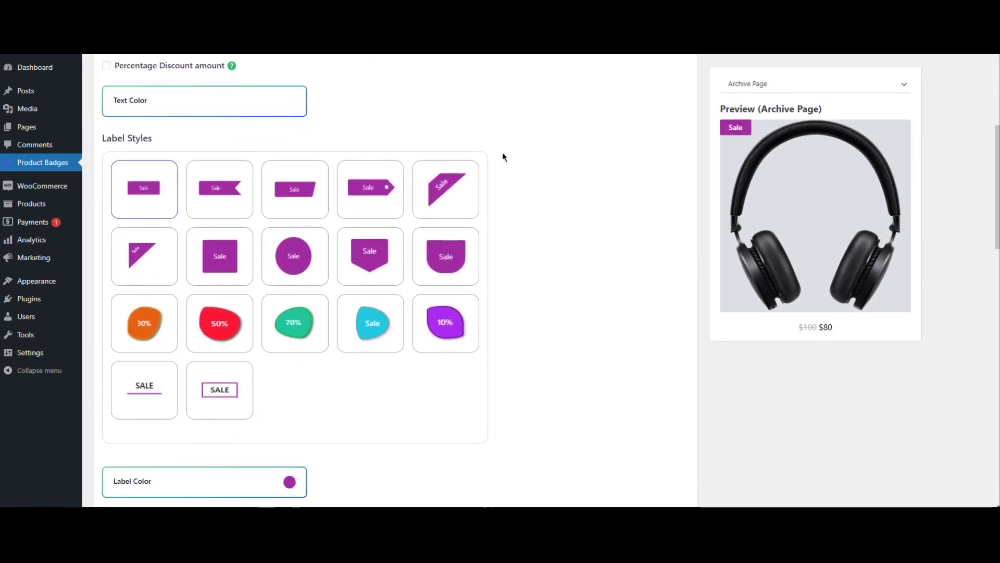
{"action": "scroll", "coordinate": [501, 152], "scroll_direction": "down", "scroll_amount": 4}
{"action": "scroll", "coordinate": [501, 152], "scroll_direction": "up", "scroll_amount": 5}
{"action": "scroll", "coordinate": [502, 152], "scroll_direction": "up", "scroll_amount": 7}
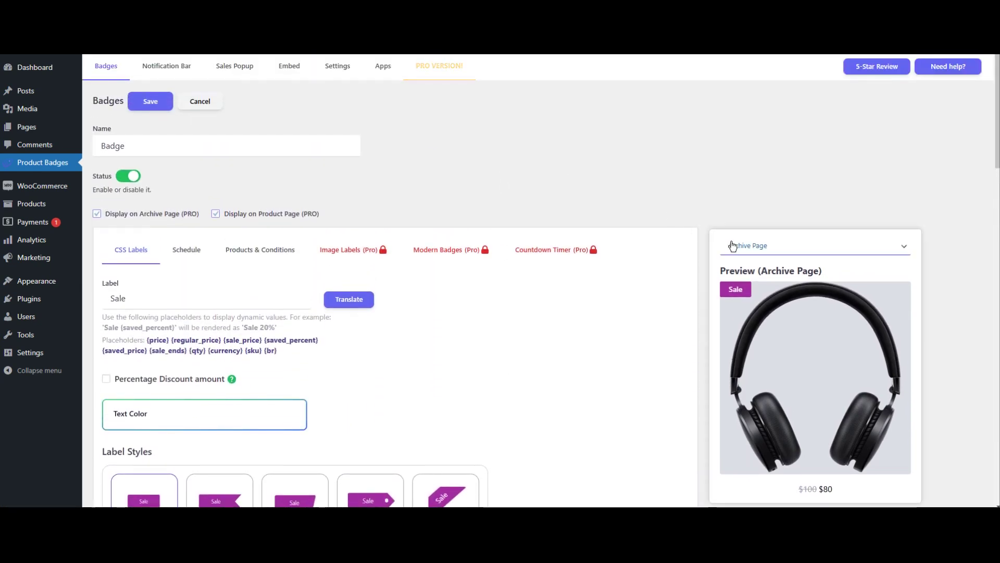
{"action": "left_click", "coordinate": [753, 245]}
{"action": "left_click", "coordinate": [738, 272]}
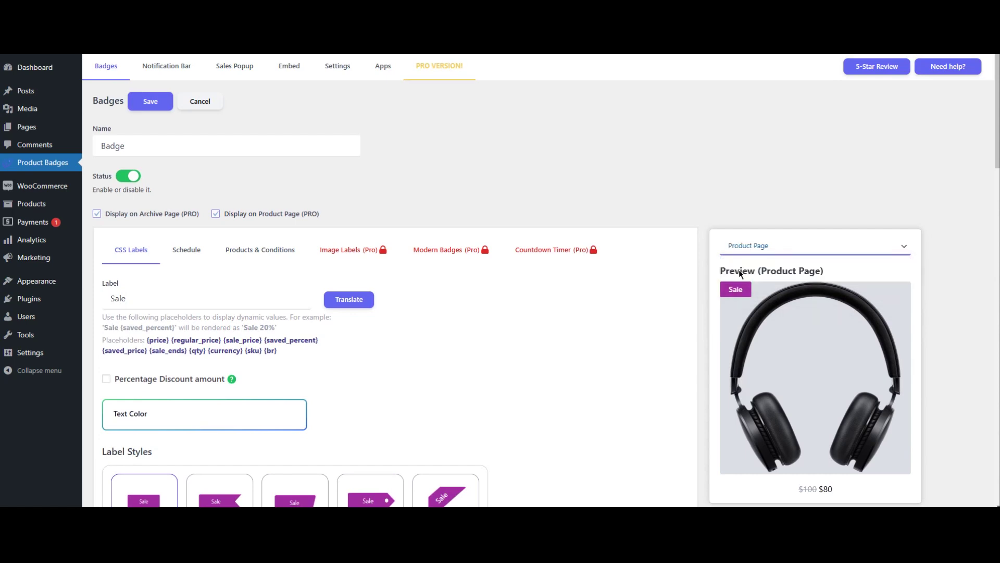
Step: View the plugin's Notification Bar, Sales Popup and Embed features
{"action": "left_click", "coordinate": [164, 72]}
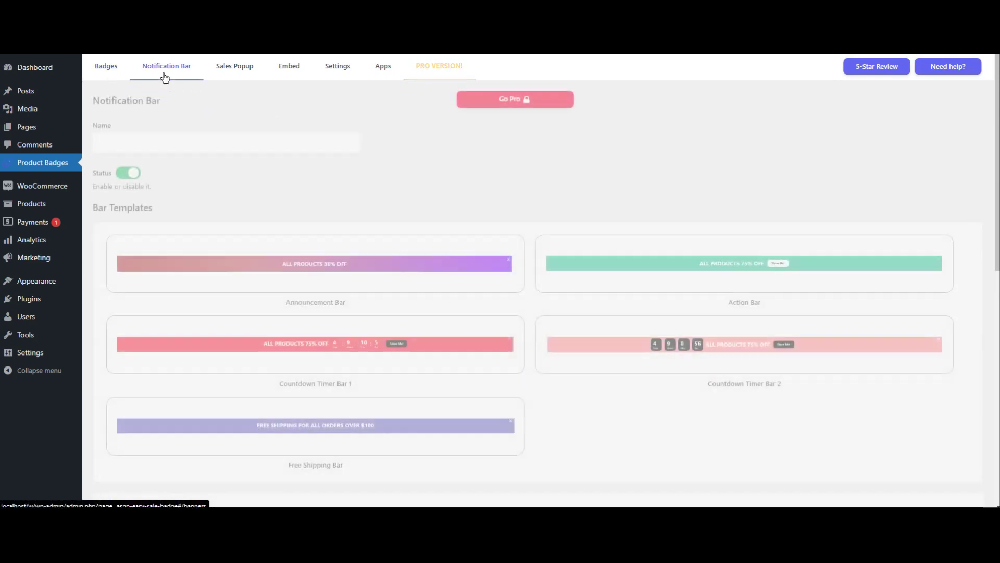
{"action": "left_click", "coordinate": [239, 78]}
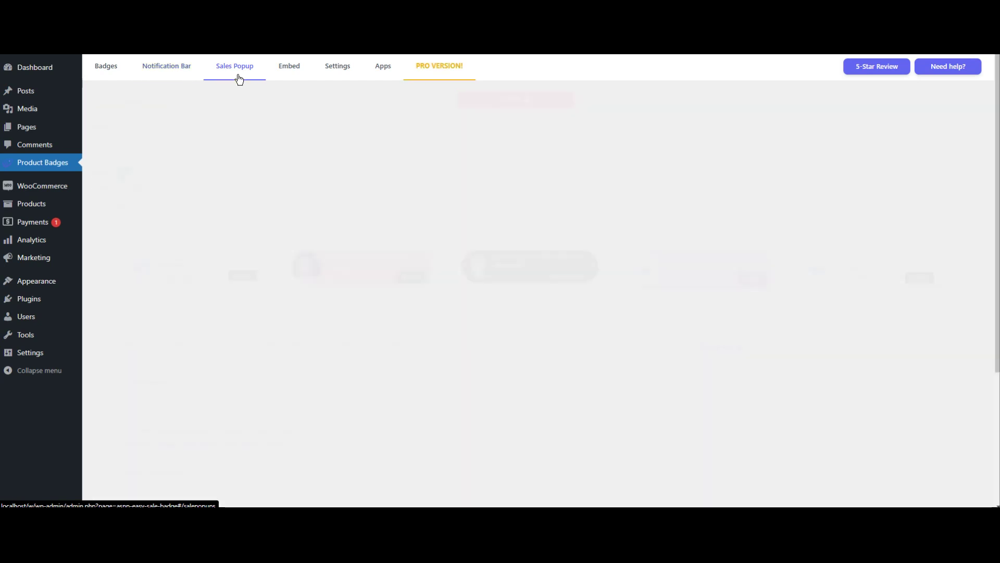
{"action": "left_click", "coordinate": [298, 72]}
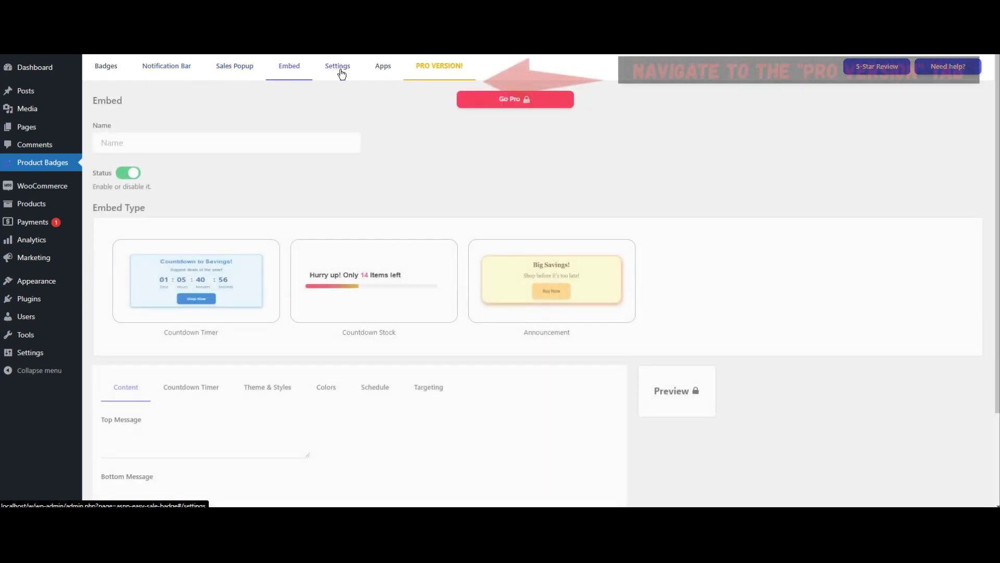
Step: Examine the Pro Version overview of badges, notification bars, embeds and countdown timers
{"action": "left_click", "coordinate": [449, 71]}
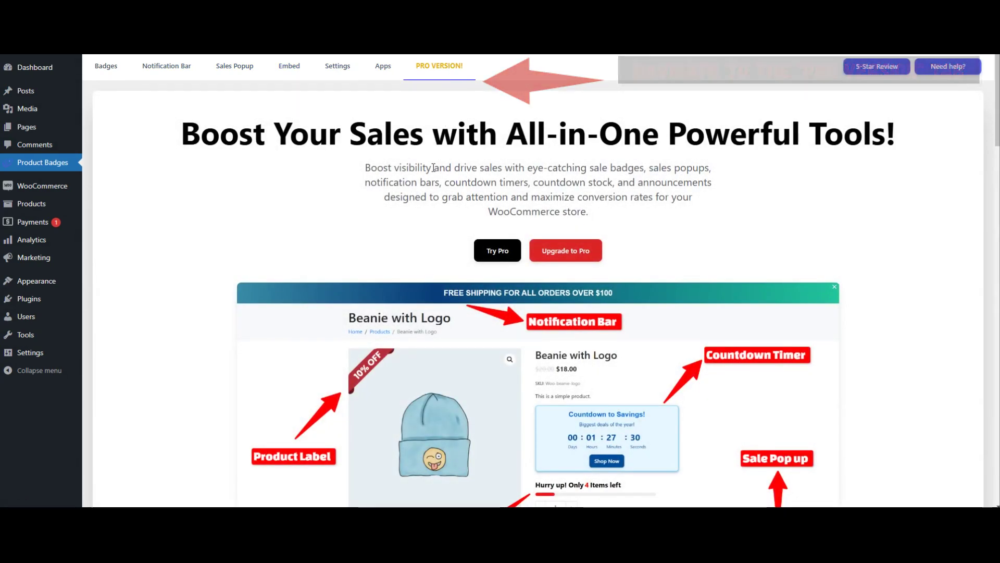
{"action": "scroll", "coordinate": [429, 164], "scroll_direction": "down", "scroll_amount": 2}
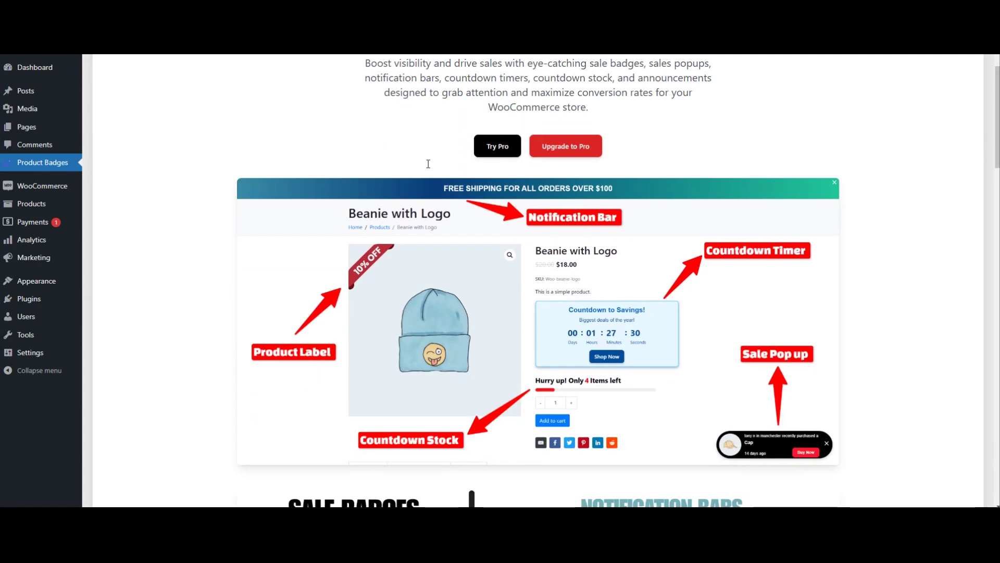
{"action": "scroll", "coordinate": [431, 175], "scroll_direction": "down", "scroll_amount": 6}
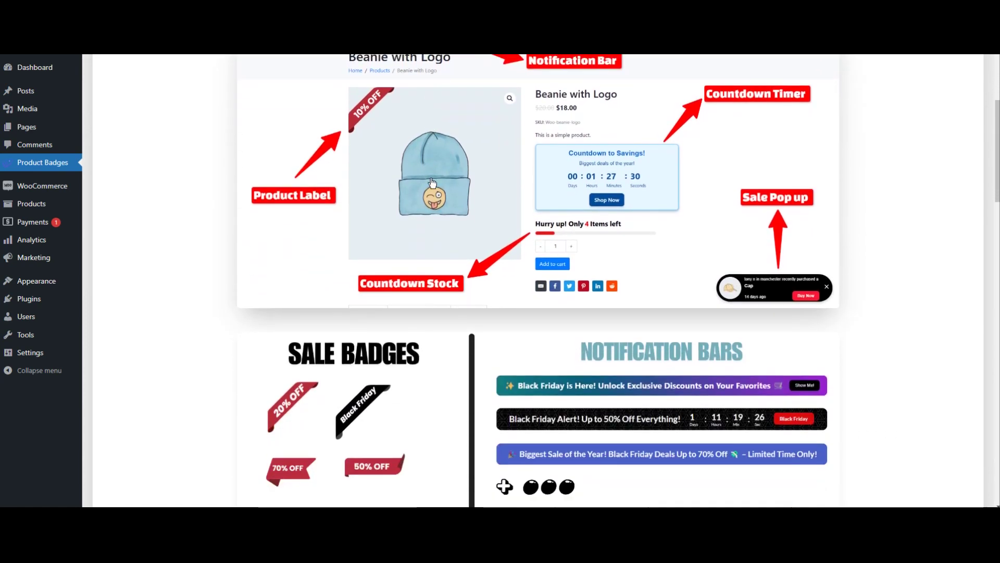
{"action": "scroll", "coordinate": [433, 181], "scroll_direction": "down", "scroll_amount": 2}
{"action": "scroll", "coordinate": [430, 181], "scroll_direction": "down", "scroll_amount": 6}
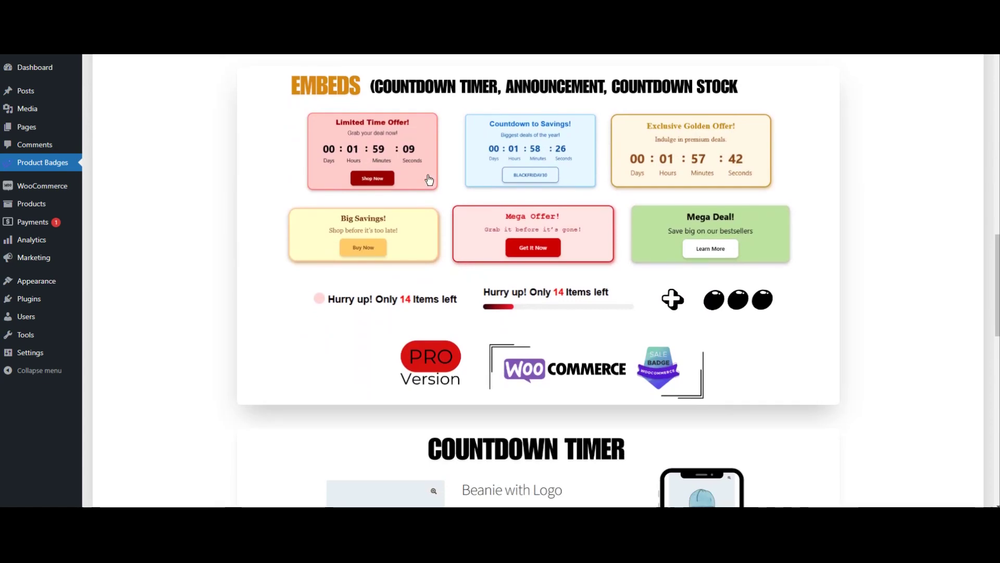
Step: Open the Pro upgrade page and examine its subscription options, plugin description, support links and version details
{"action": "scroll", "coordinate": [430, 179], "scroll_direction": "up", "scroll_amount": 5}
{"action": "scroll", "coordinate": [429, 180], "scroll_direction": "up", "scroll_amount": 15}
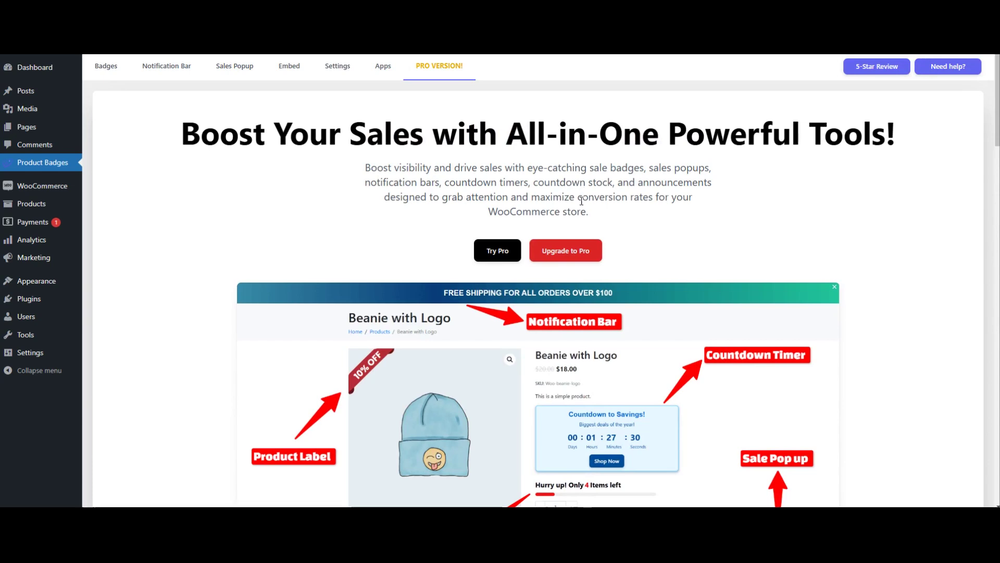
{"action": "left_click", "coordinate": [560, 257]}
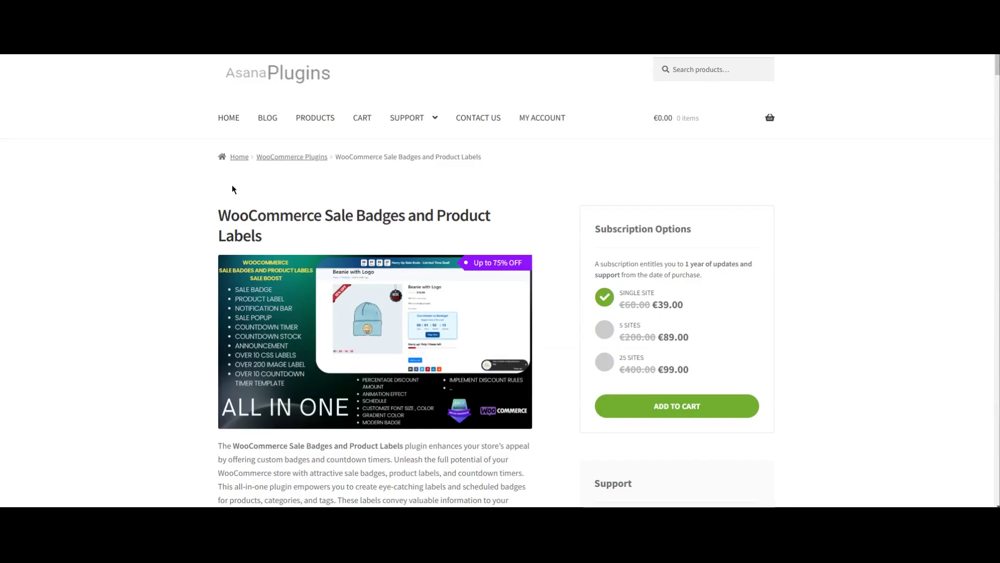
{"action": "scroll", "coordinate": [152, 203], "scroll_direction": "down", "scroll_amount": 2}
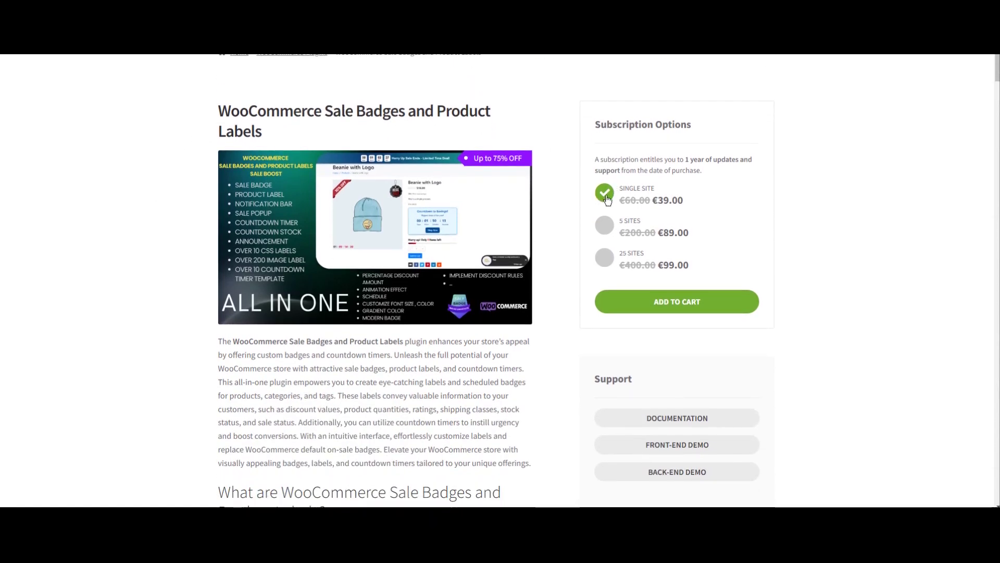
{"action": "scroll", "coordinate": [546, 210], "scroll_direction": "down", "scroll_amount": 1}
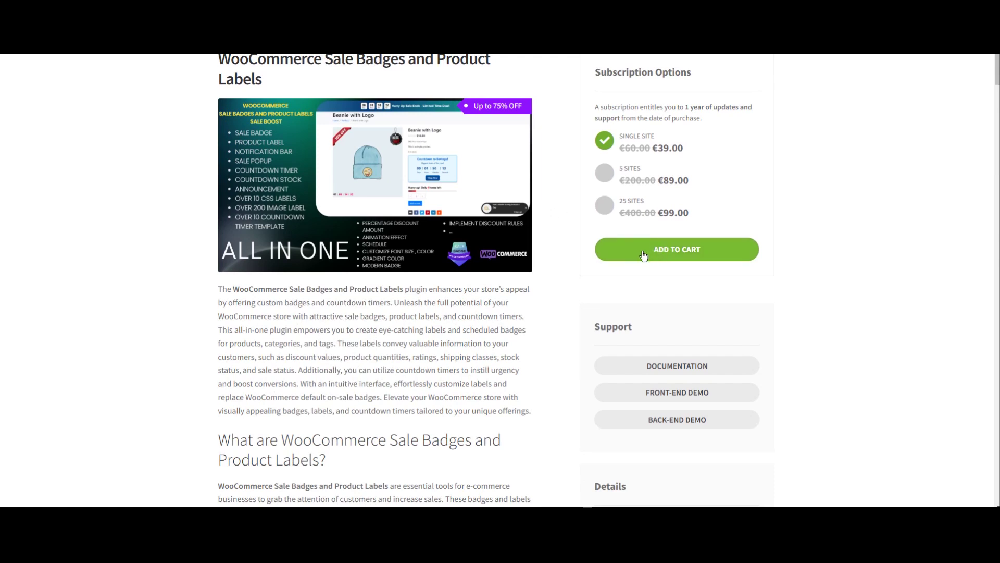
{"action": "scroll", "coordinate": [584, 261], "scroll_direction": "down", "scroll_amount": 4}
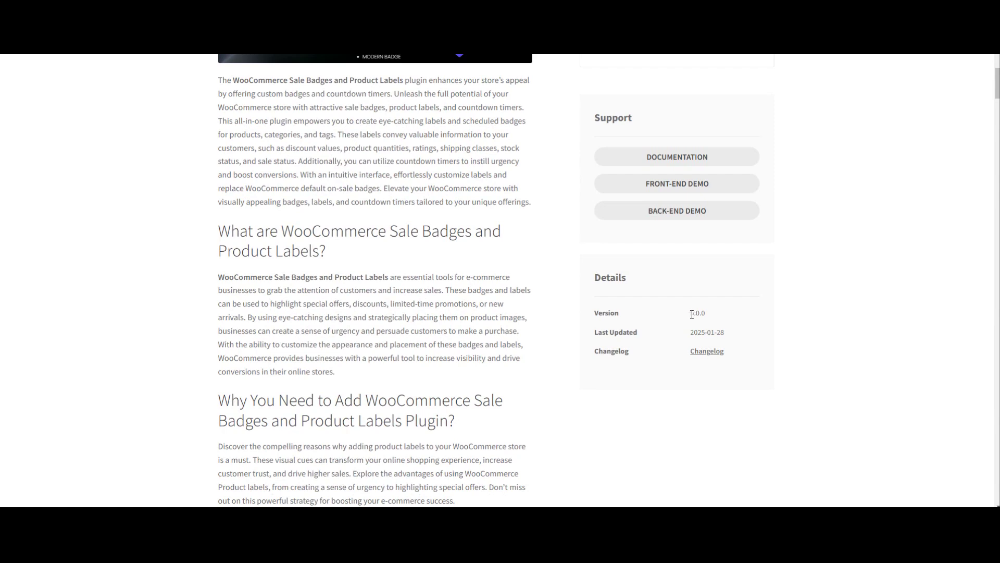
{"action": "scroll", "coordinate": [635, 316], "scroll_direction": "up", "scroll_amount": 5}
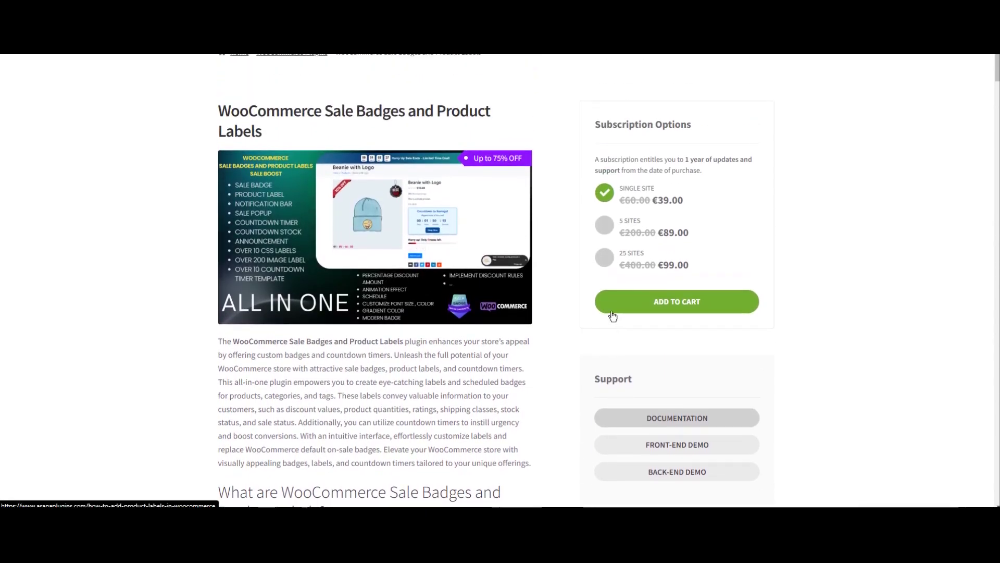
{"action": "scroll", "coordinate": [613, 316], "scroll_direction": "up", "scroll_amount": 2}
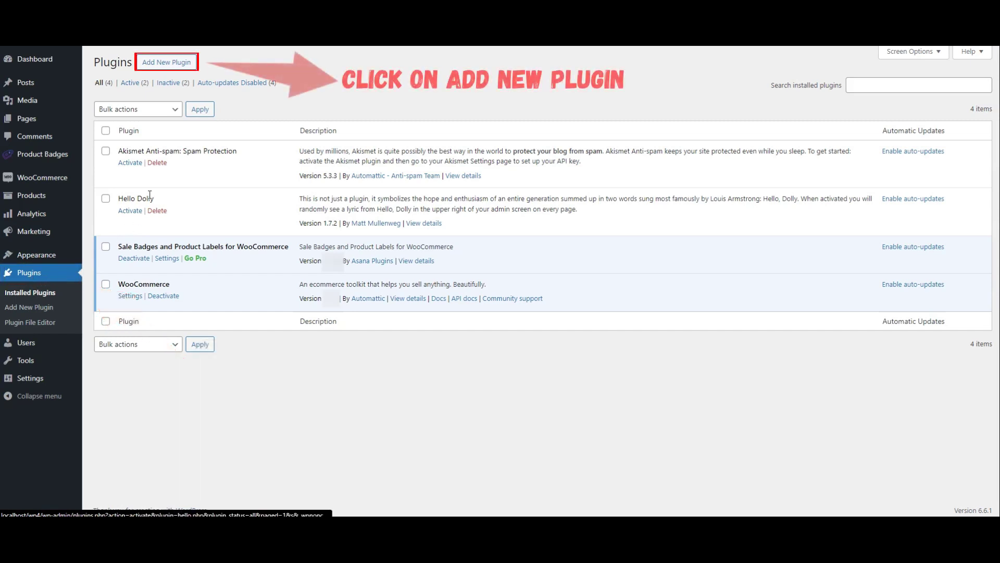
Step: Upload easy-sale-badges-for-woocommerce-pro.zip from Downloads as a new plugin, install it and activate it
{"action": "left_click", "coordinate": [167, 63]}
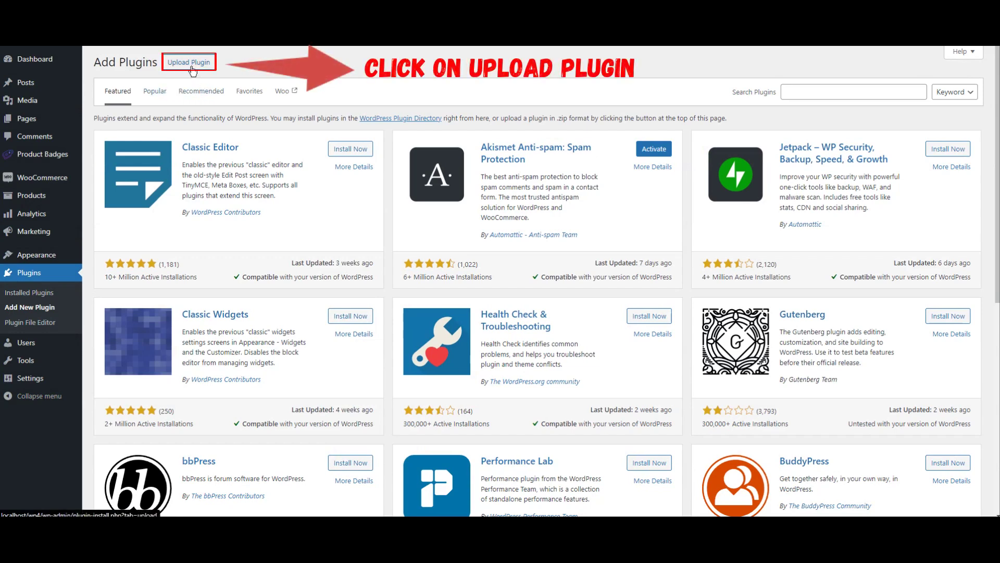
{"action": "left_click", "coordinate": [188, 62]}
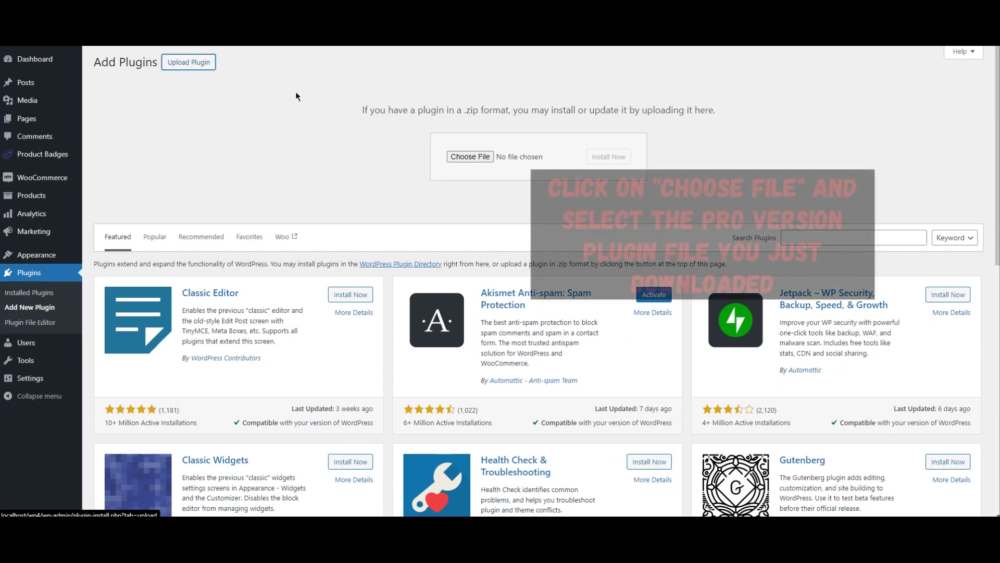
{"action": "left_click", "coordinate": [471, 157]}
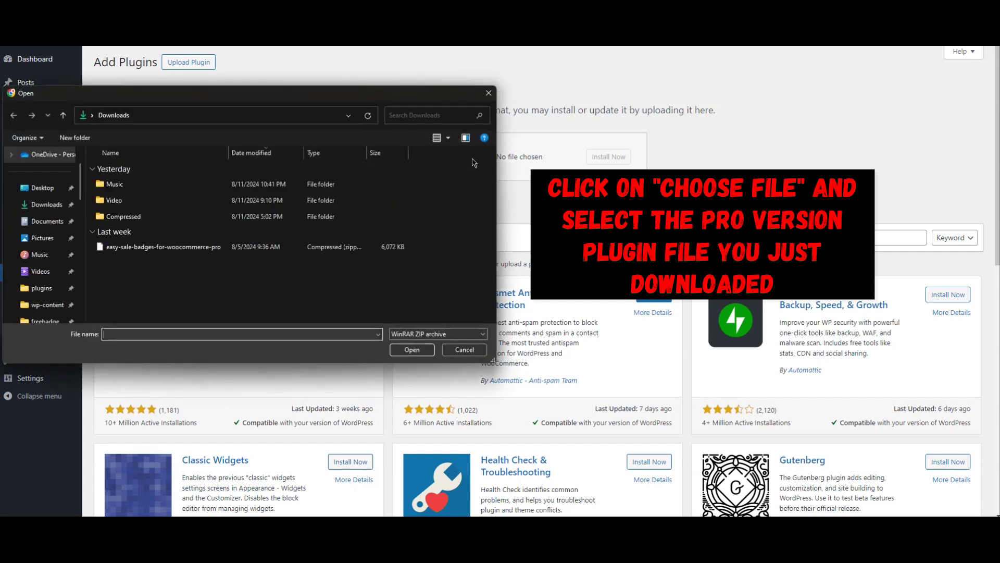
{"action": "double_click", "coordinate": [196, 247]}
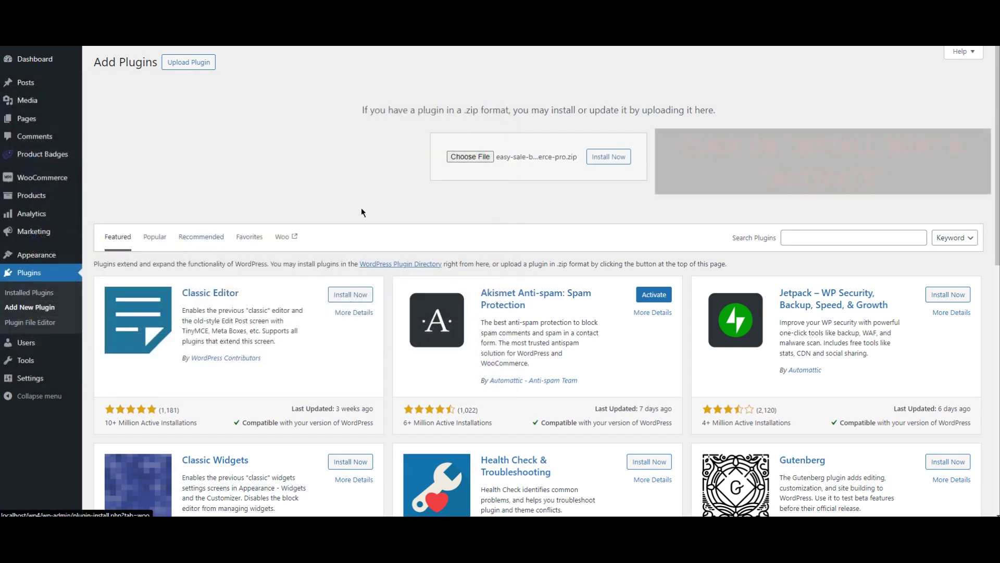
{"action": "left_click", "coordinate": [607, 159]}
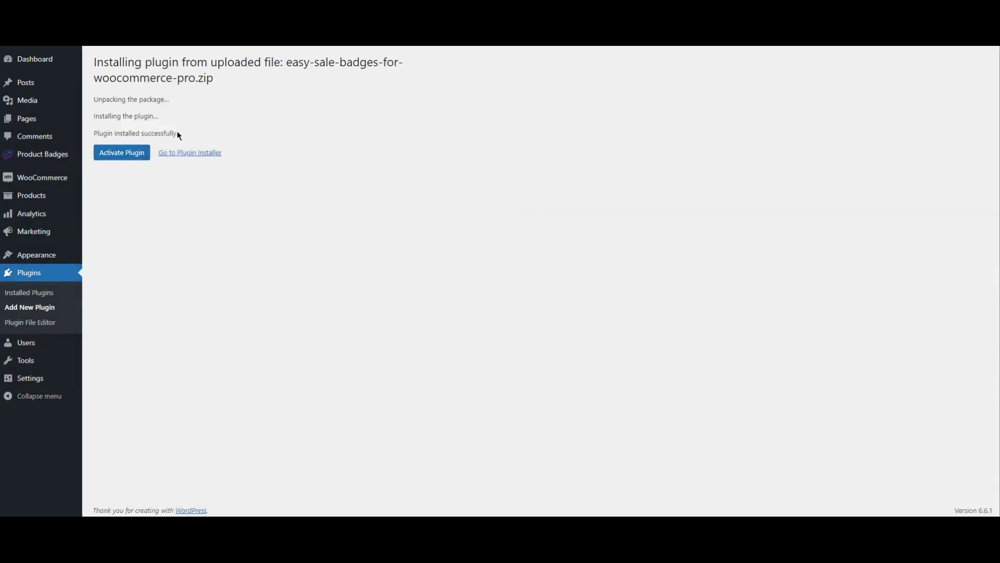
{"action": "left_click", "coordinate": [123, 155]}
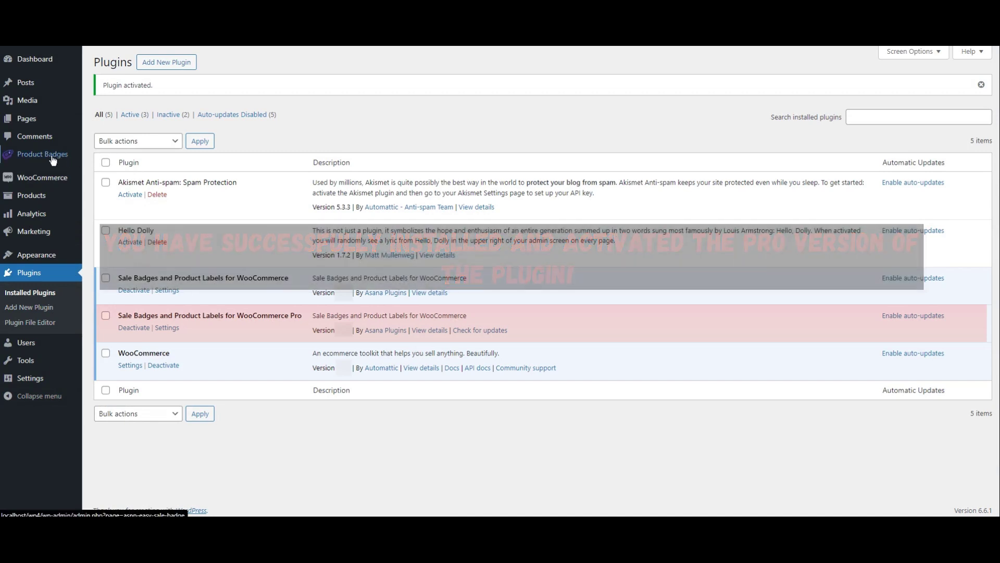
Step: Start a new notification bar in Product Badges to view the available bar templates
{"action": "left_click", "coordinate": [52, 161]}
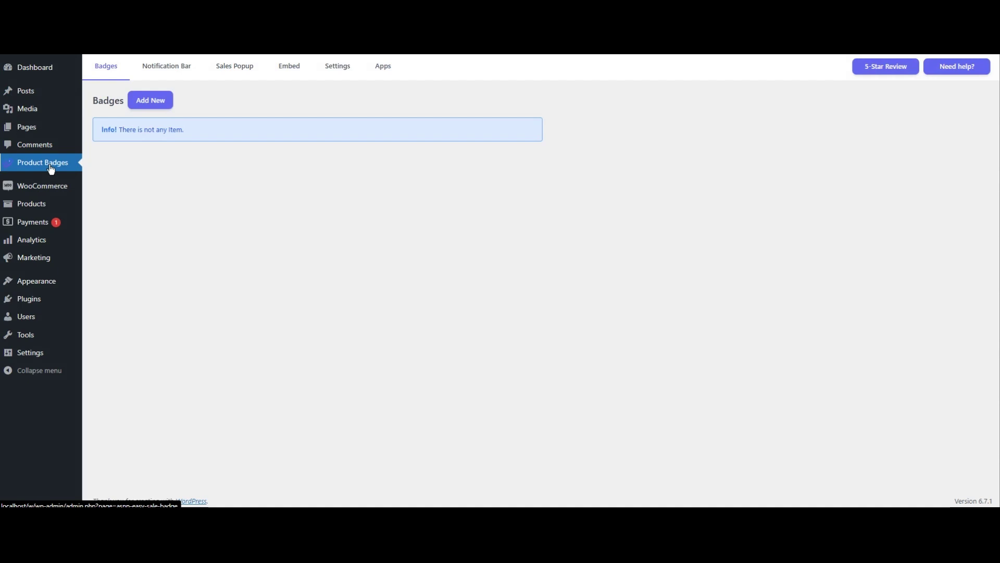
{"action": "left_click", "coordinate": [180, 78]}
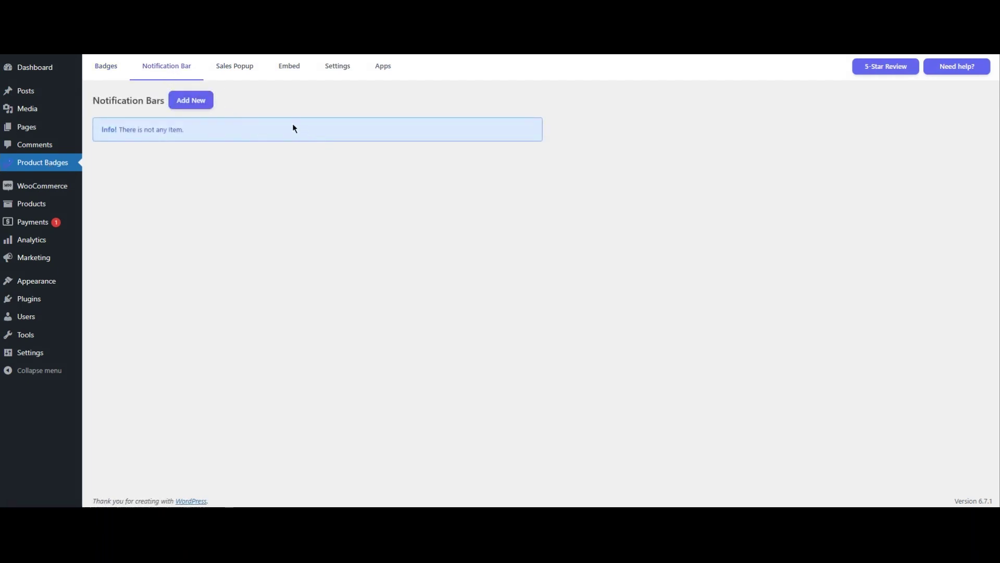
{"action": "left_click", "coordinate": [192, 100]}
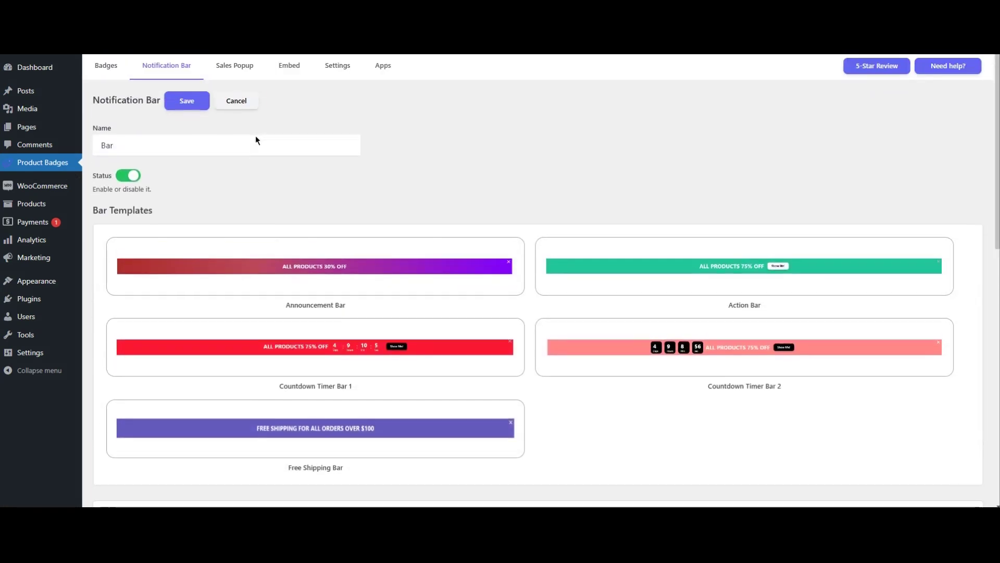
Step: Start a new sales popup and review its templates, message content fields and preview
{"action": "left_click", "coordinate": [234, 72]}
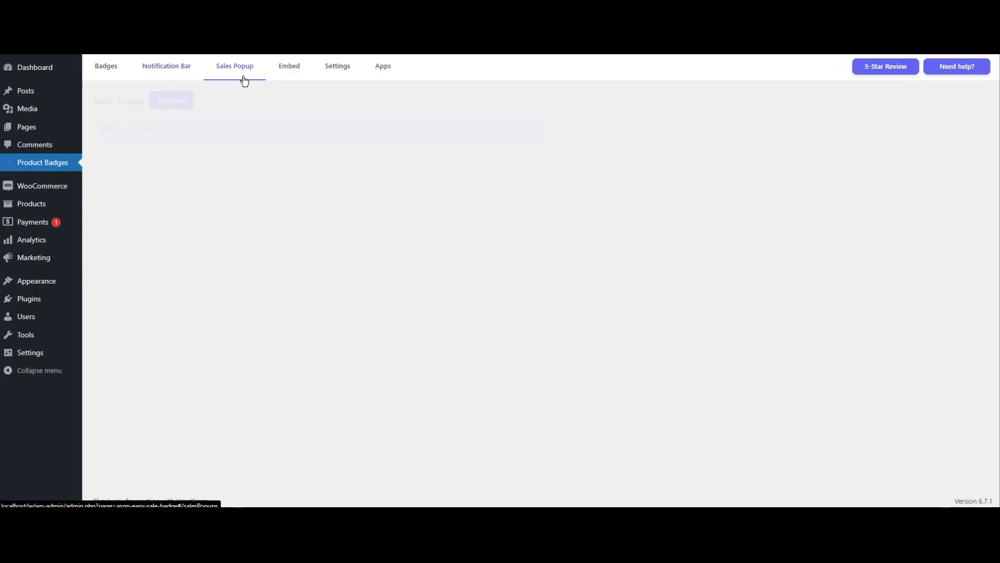
{"action": "left_click", "coordinate": [177, 104]}
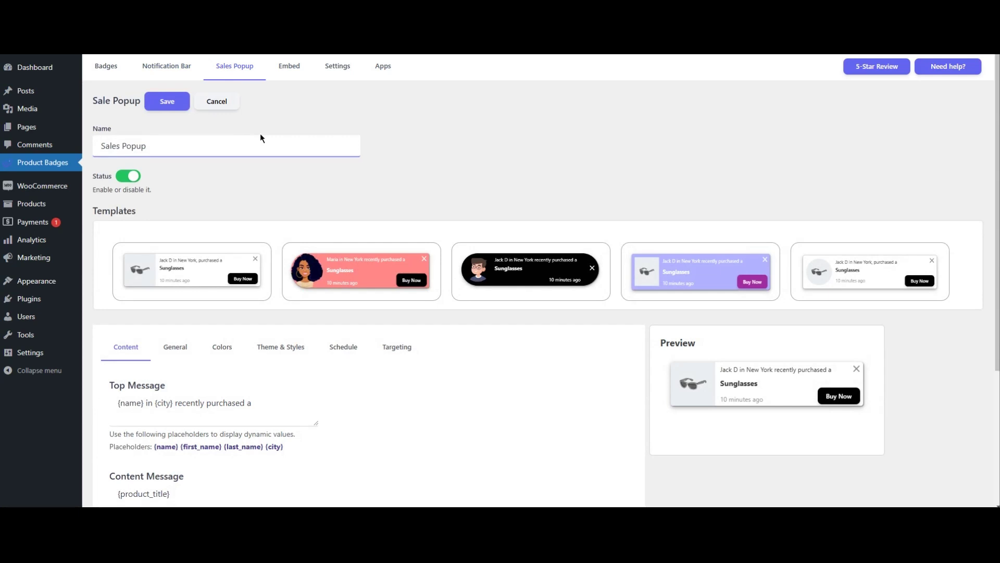
{"action": "scroll", "coordinate": [310, 109], "scroll_direction": "down", "scroll_amount": 4}
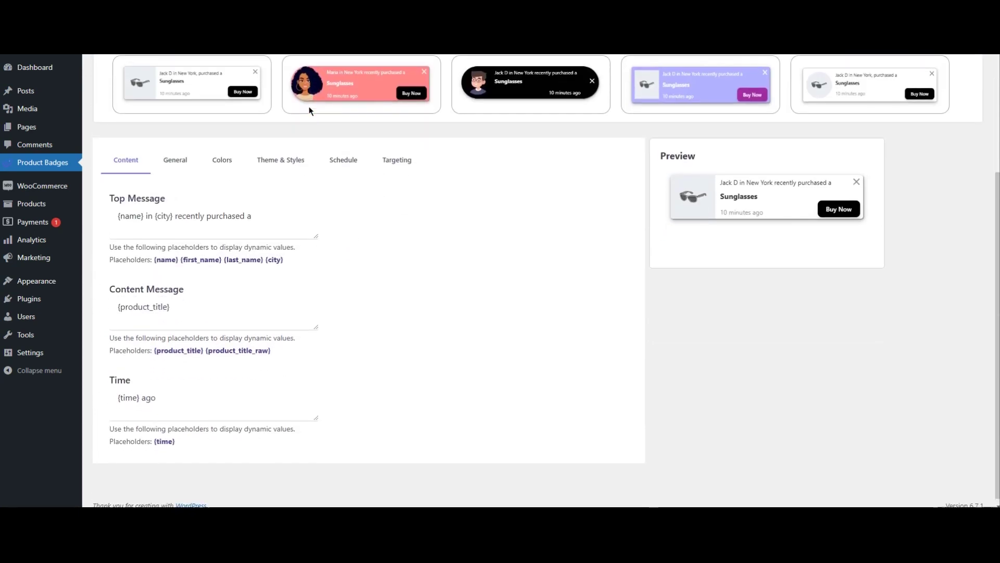
{"action": "scroll", "coordinate": [309, 111], "scroll_direction": "up", "scroll_amount": 4}
Step: Start a new embed and review its Countdown Timer, Countdown Stock and Announcement types and content settings
{"action": "left_click", "coordinate": [287, 68]}
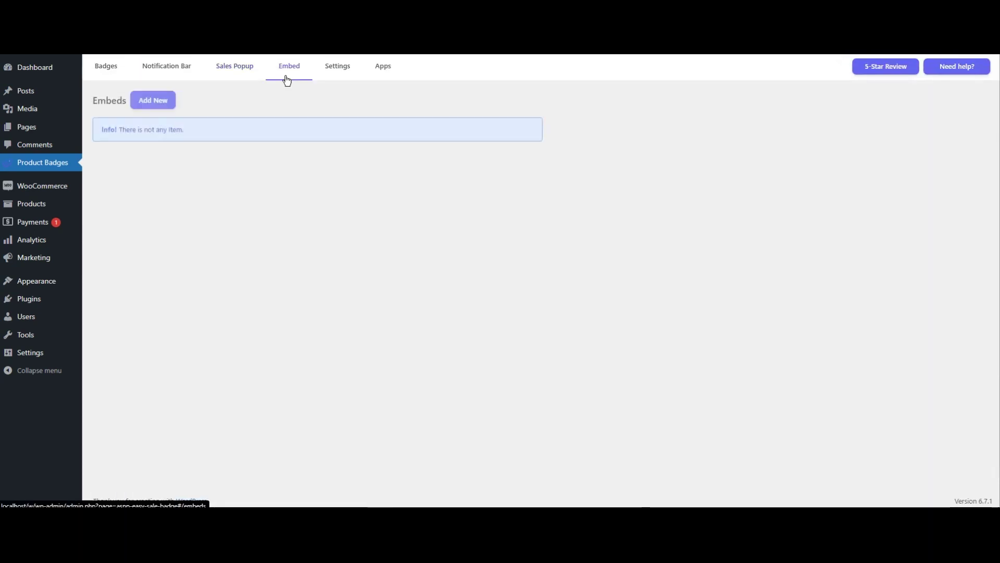
{"action": "left_click", "coordinate": [171, 108]}
{"action": "scroll", "coordinate": [282, 150], "scroll_direction": "down", "scroll_amount": 3}
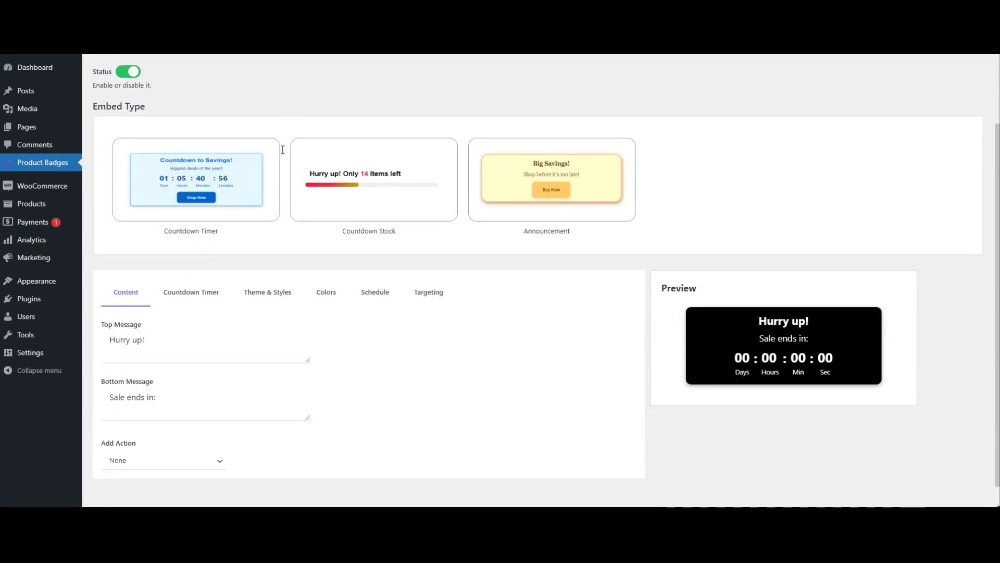
{"action": "scroll", "coordinate": [281, 149], "scroll_direction": "up", "scroll_amount": 3}
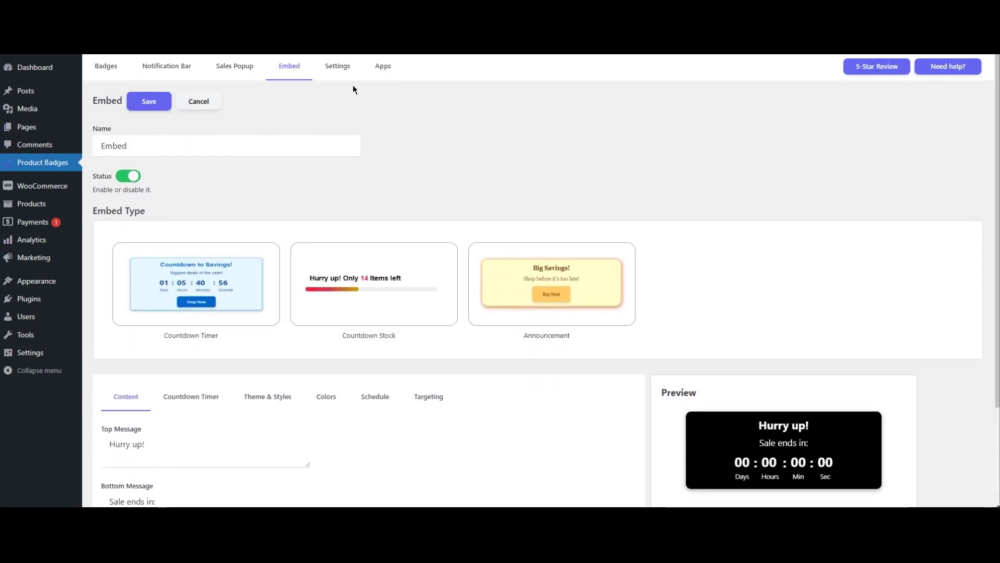
Step: Start a new badge and look through the CSS label styles offered in the Pro version
{"action": "left_click", "coordinate": [111, 77]}
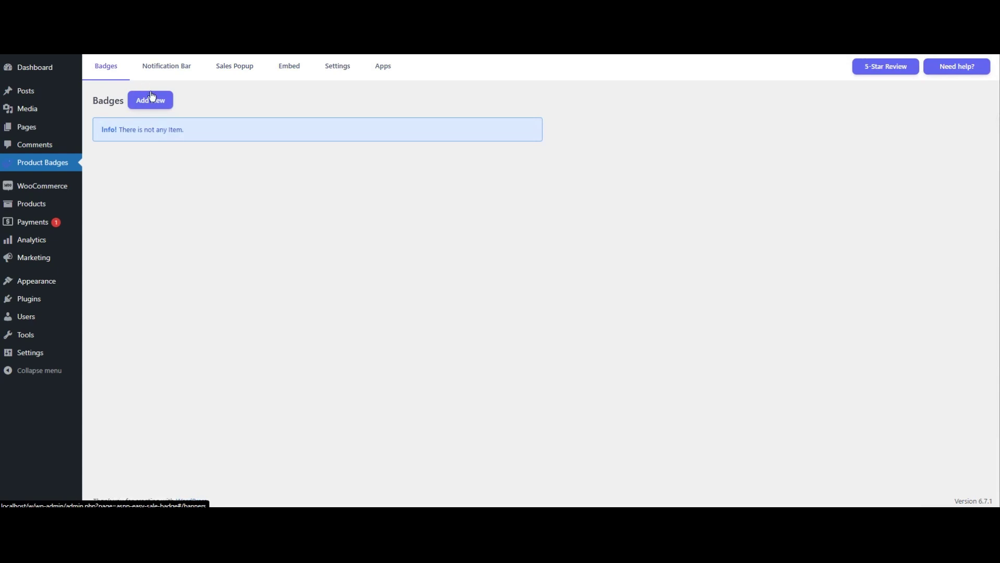
{"action": "left_click", "coordinate": [149, 99]}
{"action": "scroll", "coordinate": [316, 139], "scroll_direction": "down", "scroll_amount": 7}
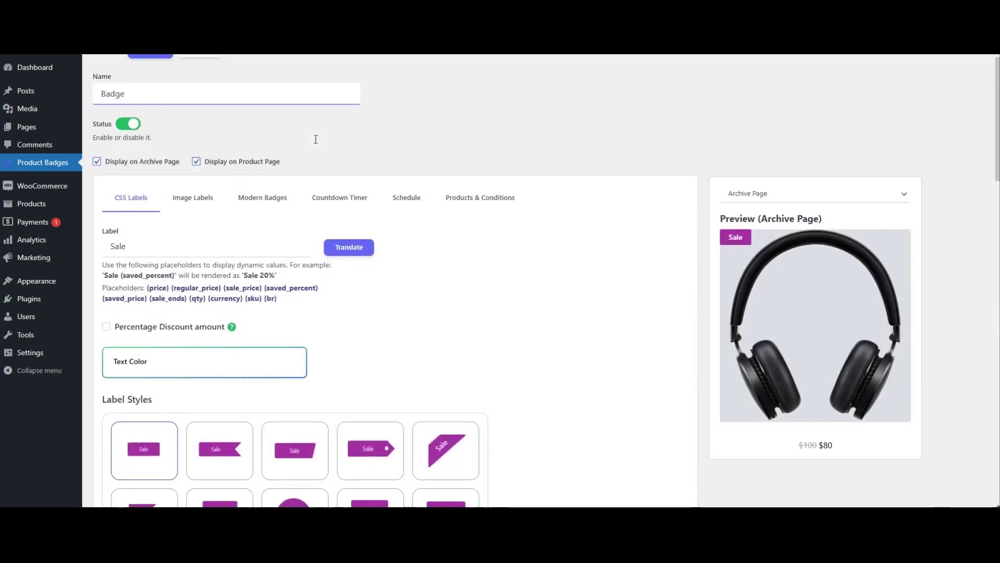
{"action": "left_click", "coordinate": [316, 139]}
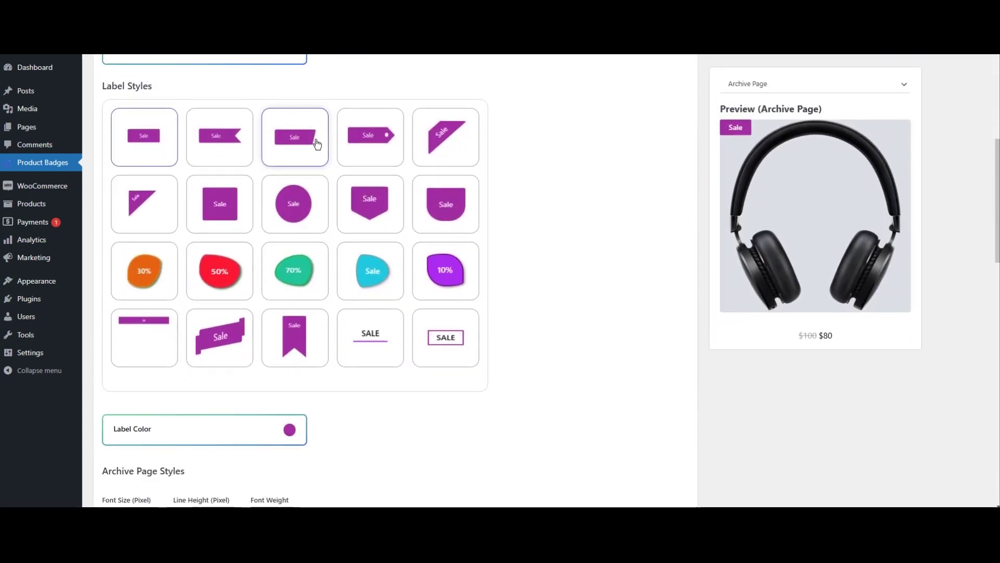
{"action": "scroll", "coordinate": [315, 139], "scroll_direction": "up", "scroll_amount": 6}
{"action": "scroll", "coordinate": [317, 144], "scroll_direction": "up", "scroll_amount": 1}
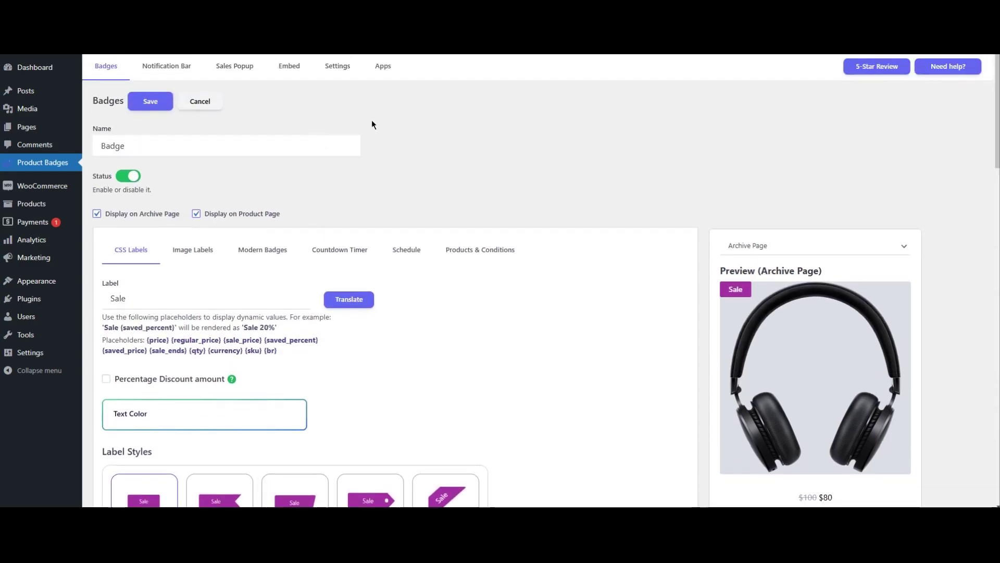